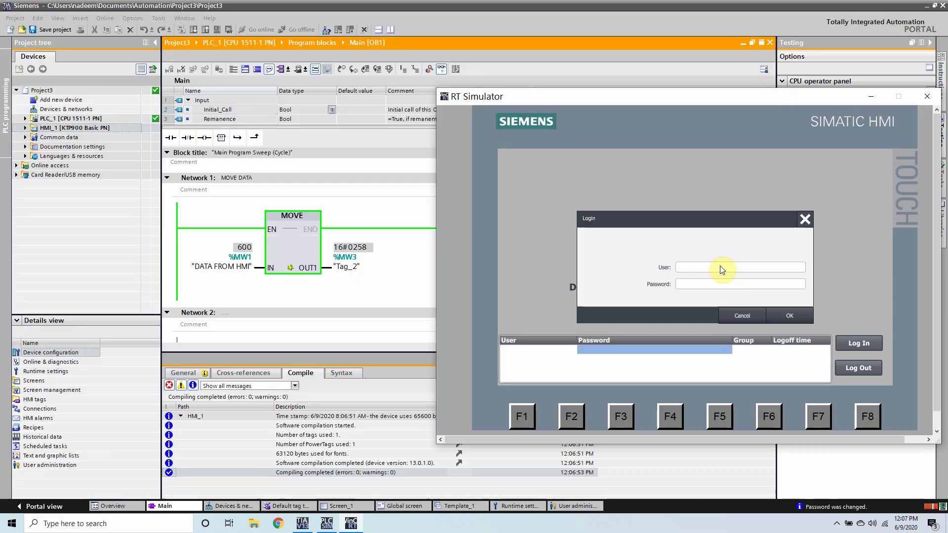
- Enter the administrator user name on the simulated HMI's on-screen keyboard
click(720, 265)
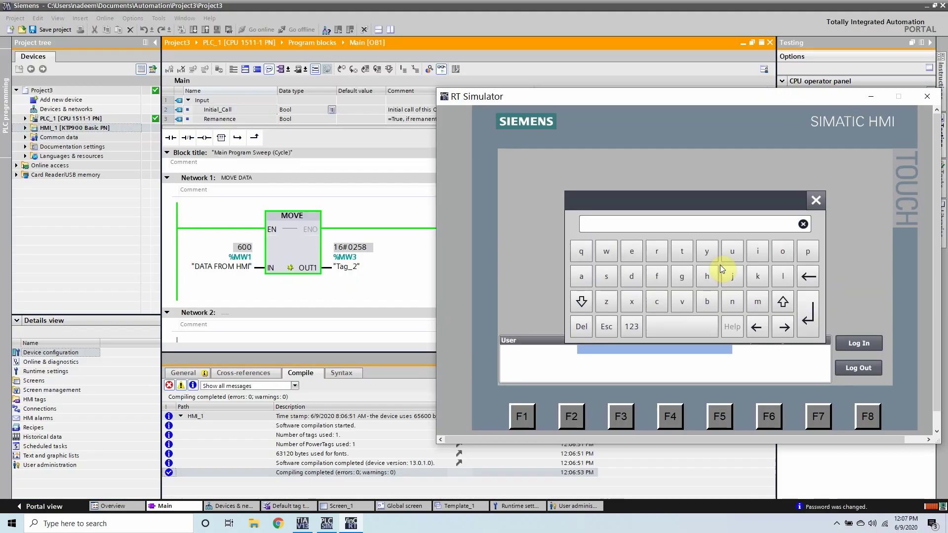
click(581, 276)
click(631, 276)
click(756, 301)
click(757, 251)
click(733, 301)
click(799, 312)
- Enter the administrator password with the numeric keys and log in
click(730, 291)
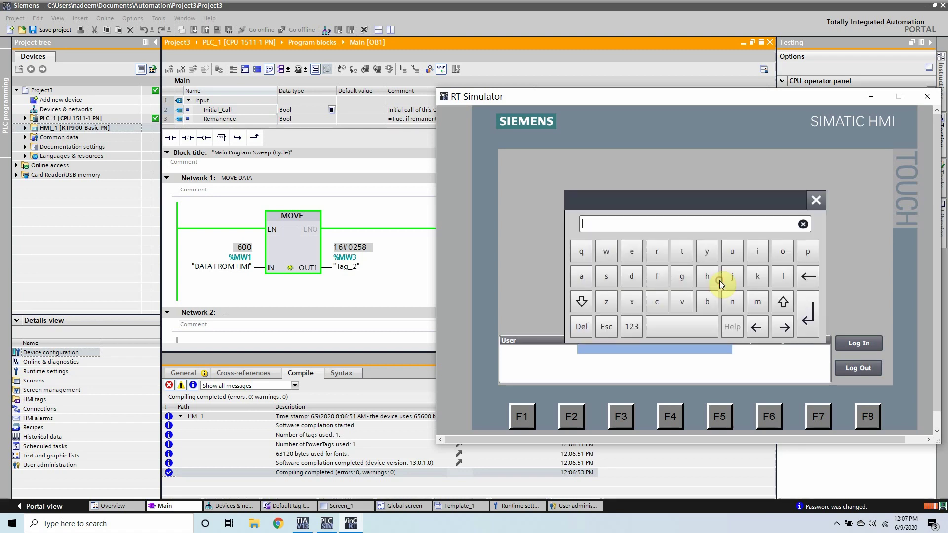
click(631, 325)
click(677, 256)
click(677, 256)
click(677, 255)
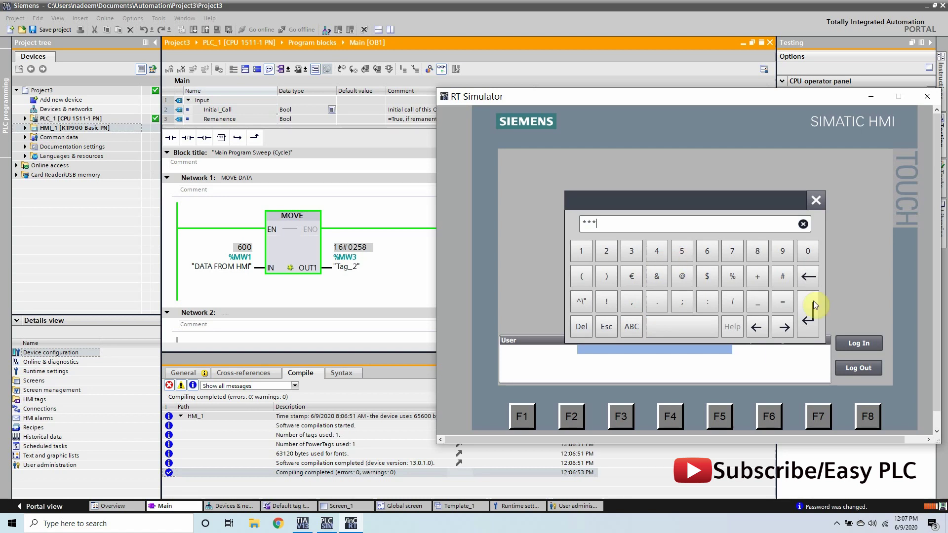
click(812, 318)
click(791, 316)
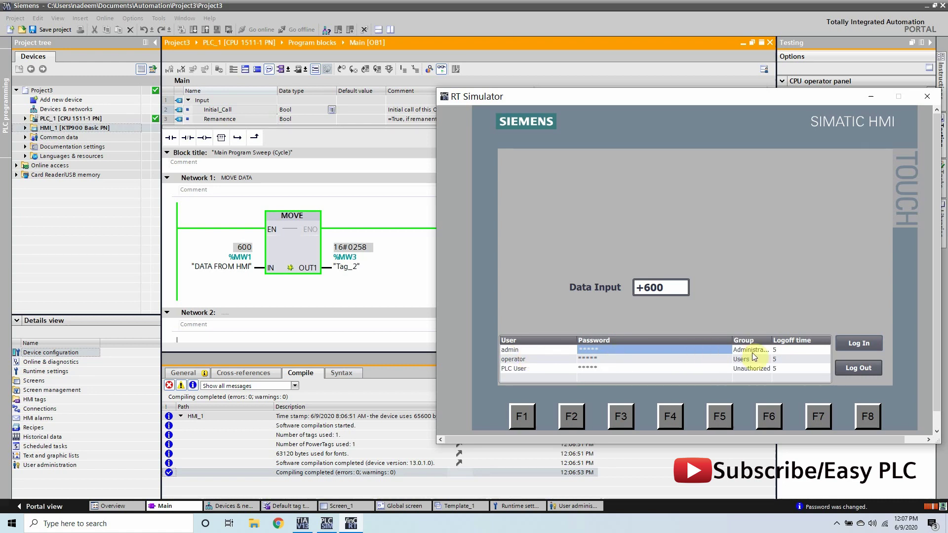
- Set the Data Input field to 500 on the keypad
click(646, 289)
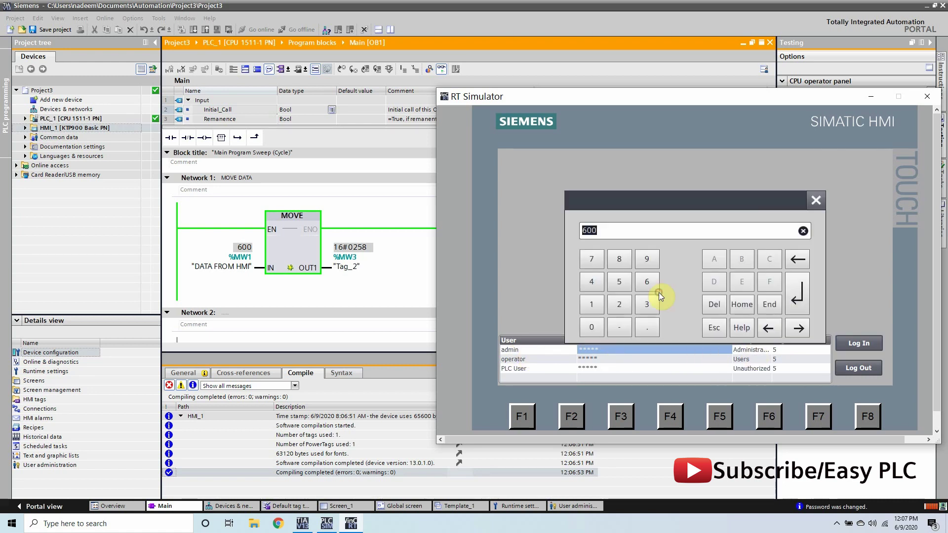
click(618, 282)
click(591, 327)
click(591, 327)
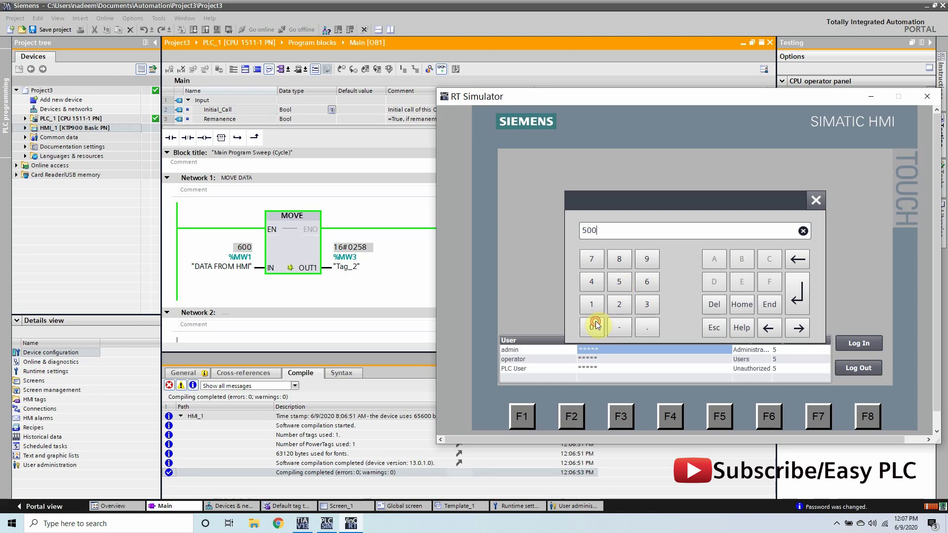
click(794, 291)
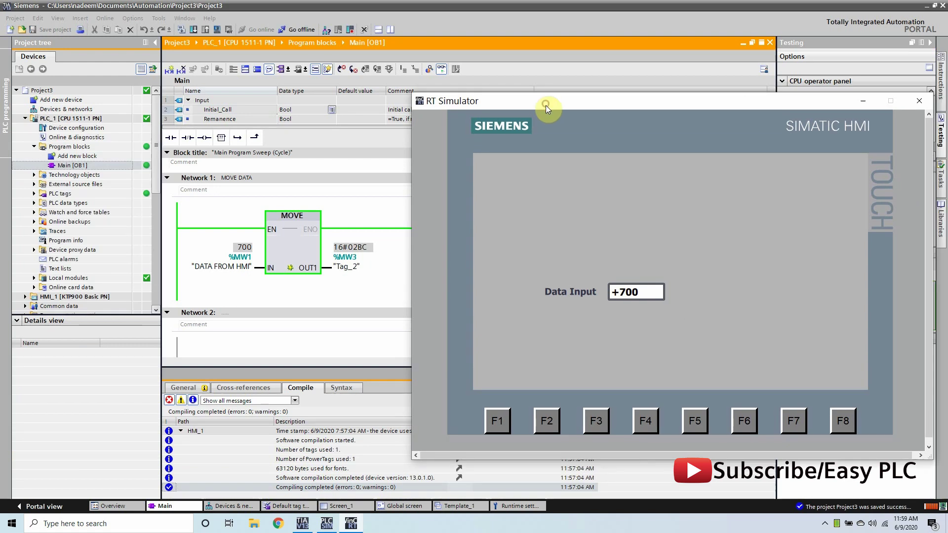
- Change Data Input to 500, then to 600, without any login restriction
drag(545, 105, 539, 102)
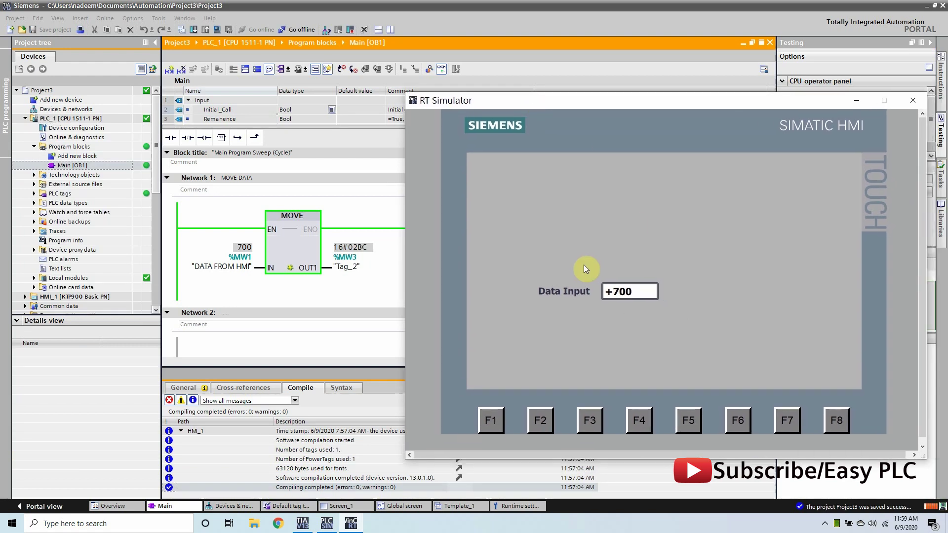
click(621, 290)
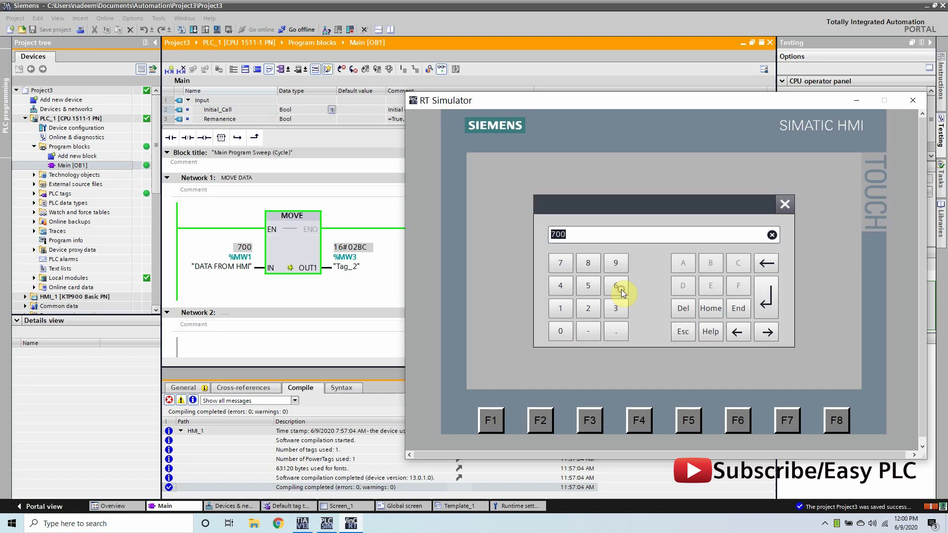
text(500)
key(Return)
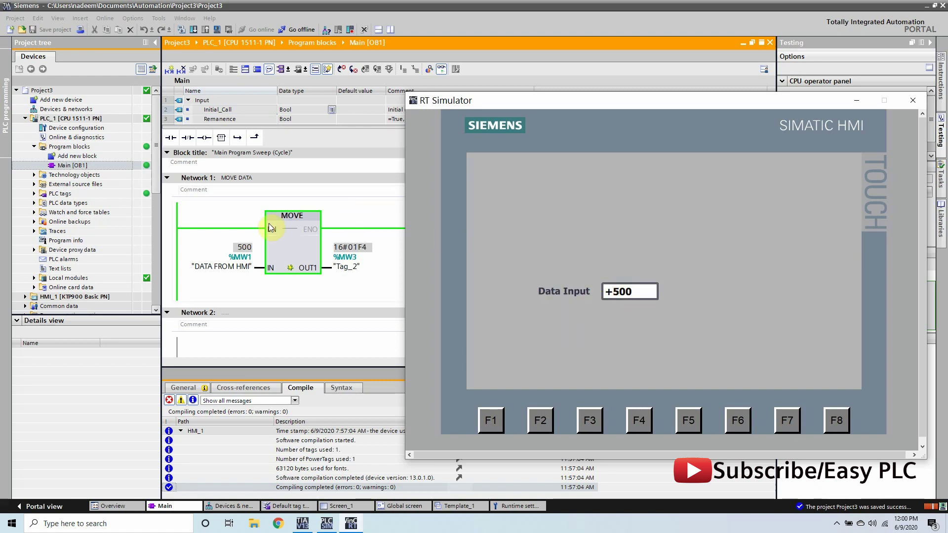
click(632, 292)
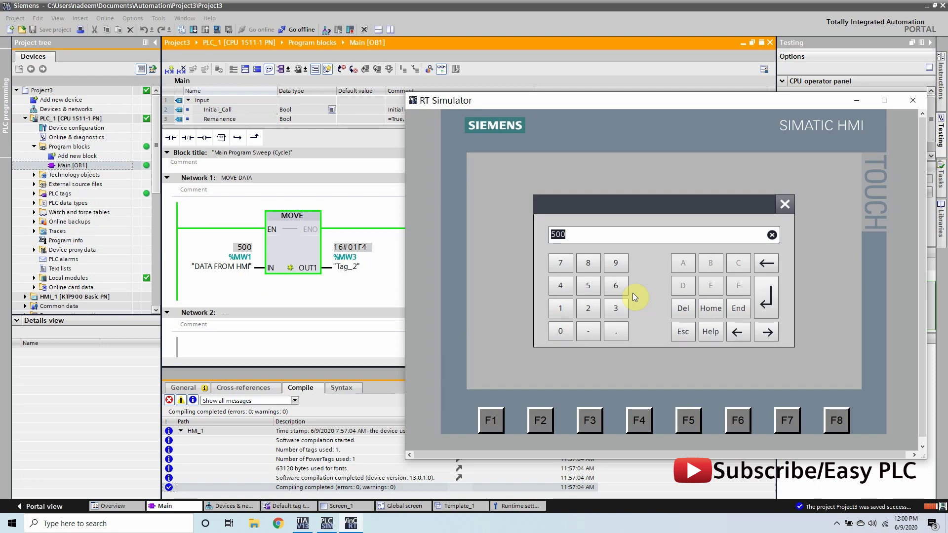
text(600)
key(Return)
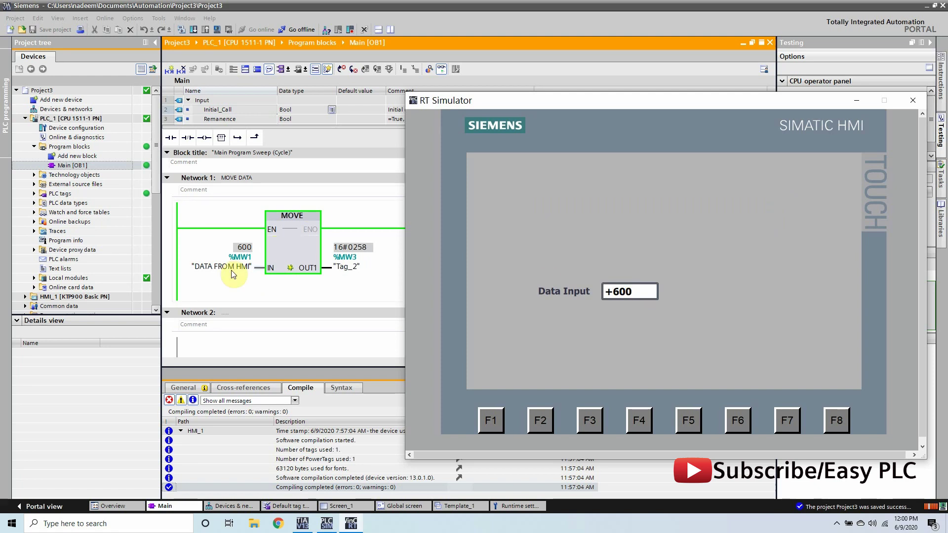
- Change Data Input to 250 and close the runtime simulator
click(628, 289)
text(25)
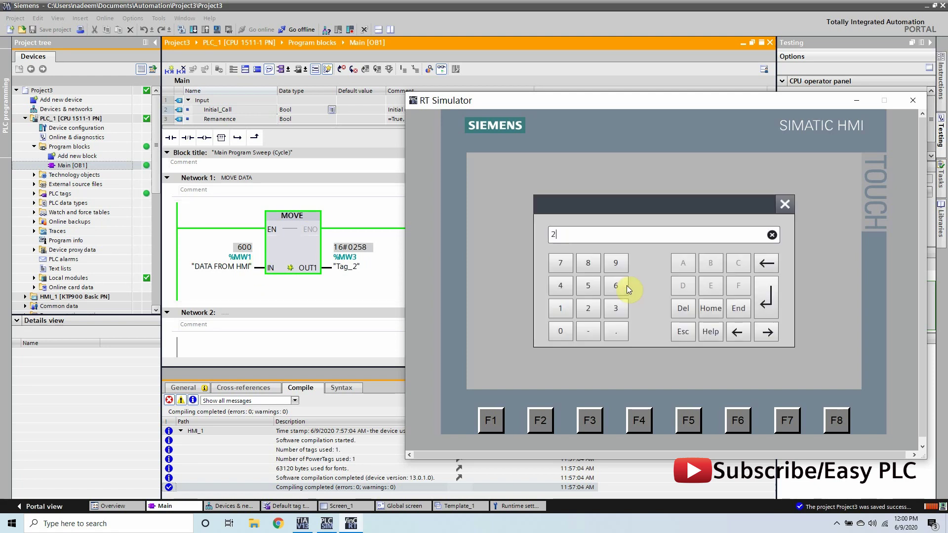
key(Return)
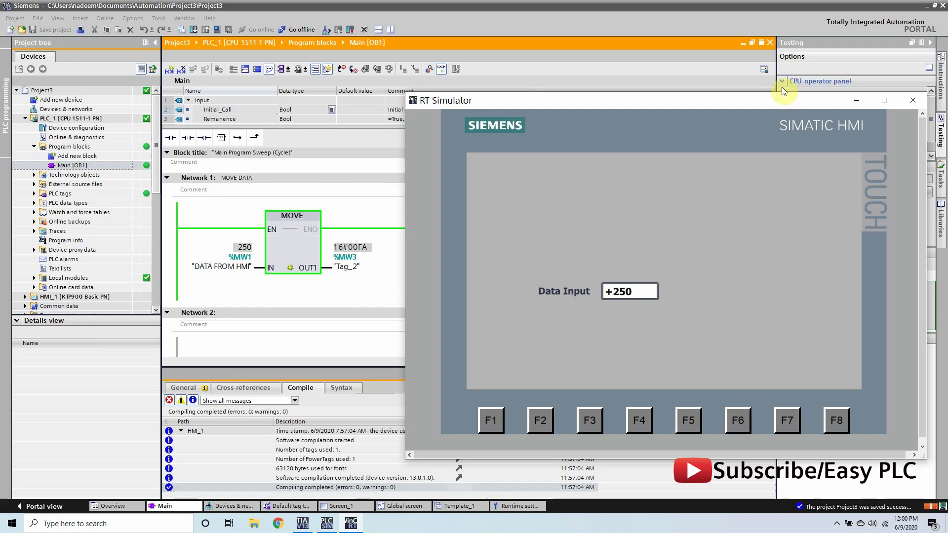
click(911, 101)
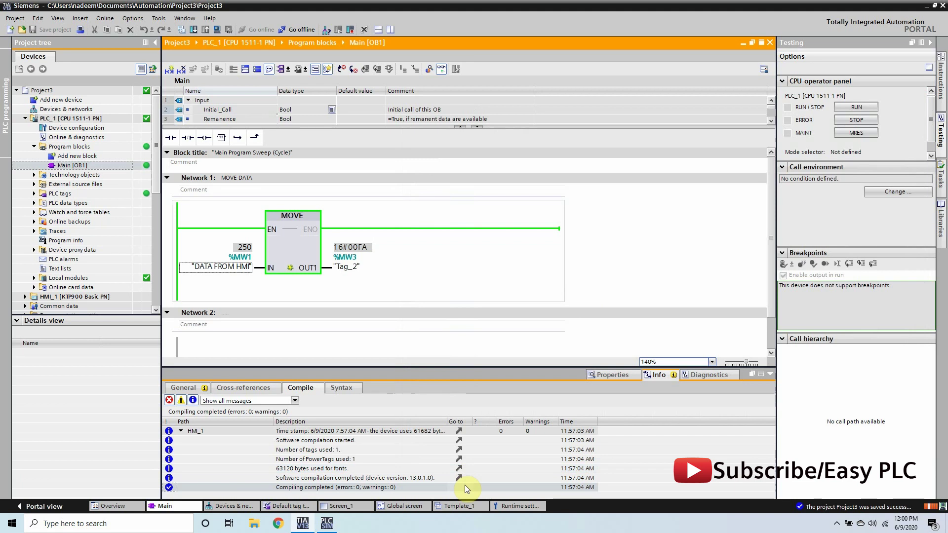
- On Screen_1, select the Data Input I/O field and display its Security properties
click(340, 505)
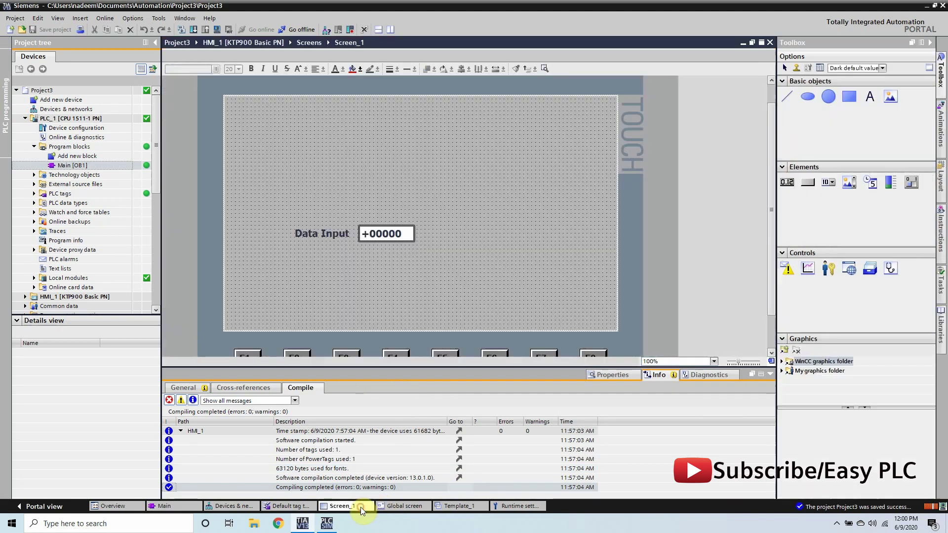
drag(386, 372, 385, 379)
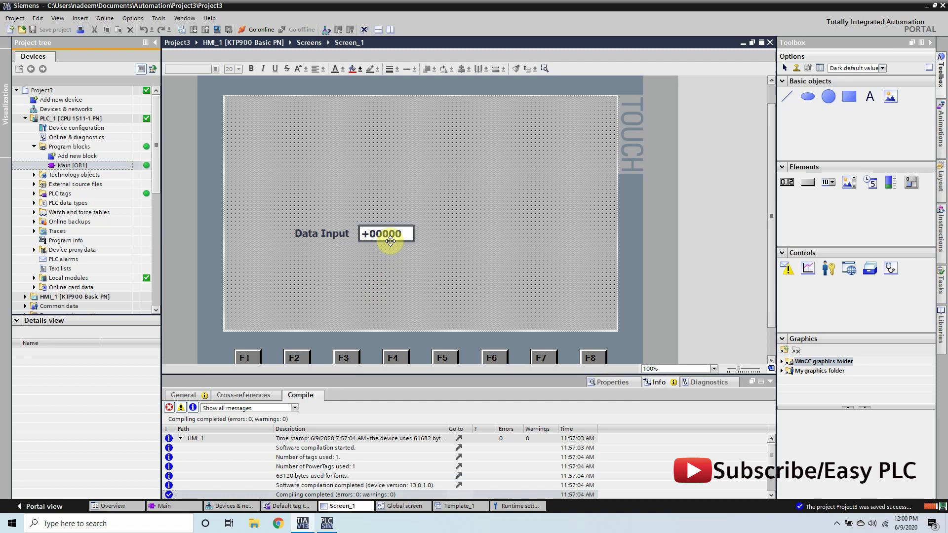
drag(771, 260, 769, 301)
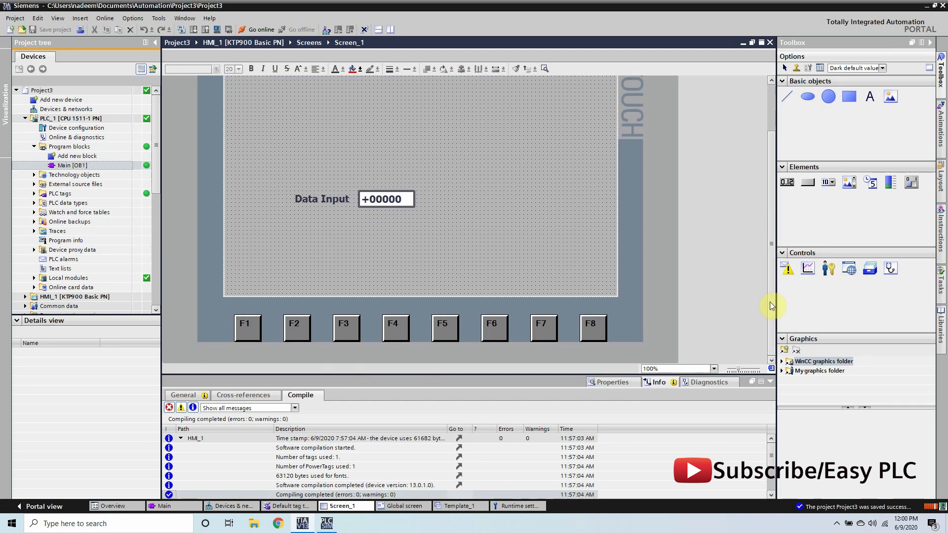
click(379, 195)
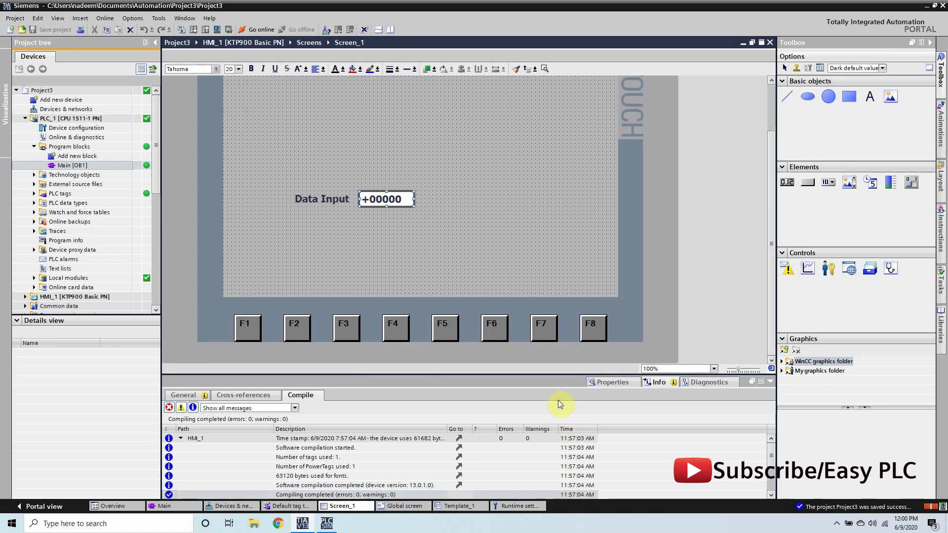
click(605, 383)
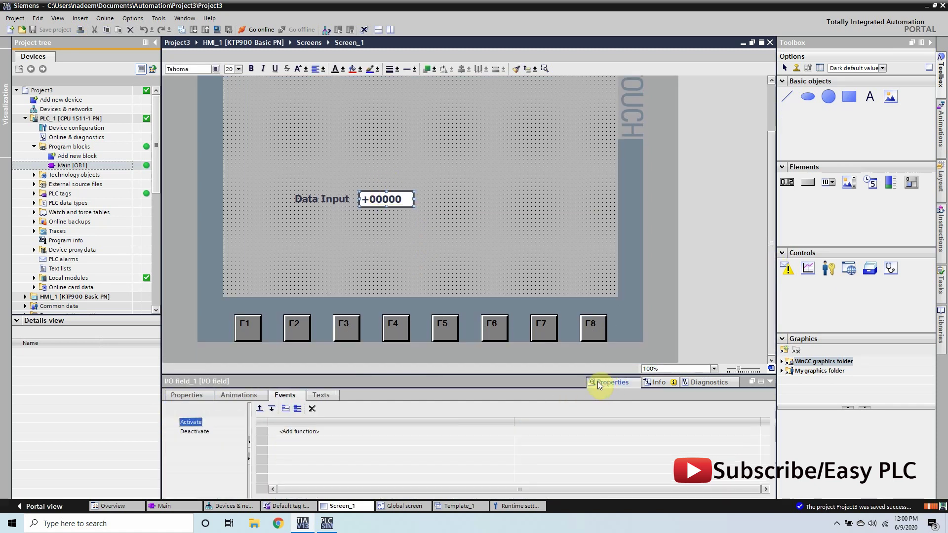
click(183, 398)
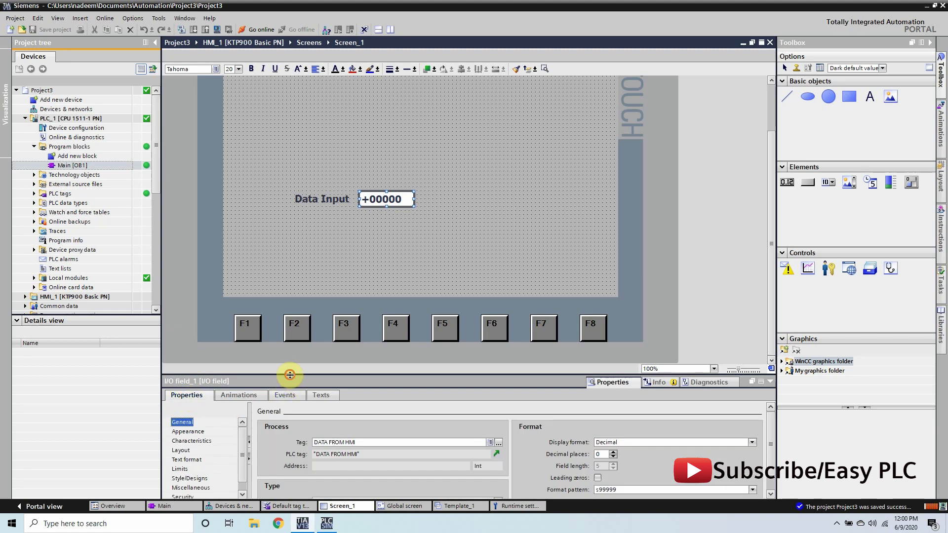
drag(290, 375, 287, 287)
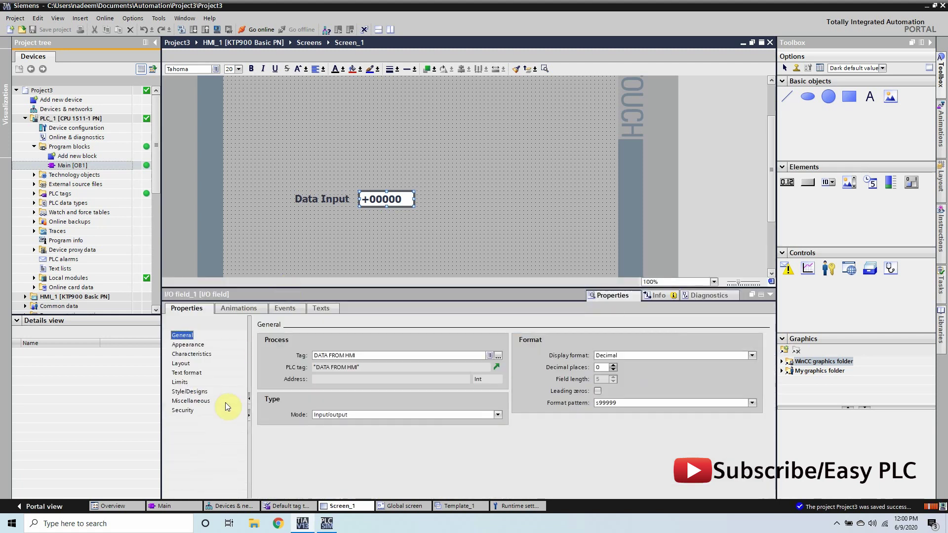
click(184, 413)
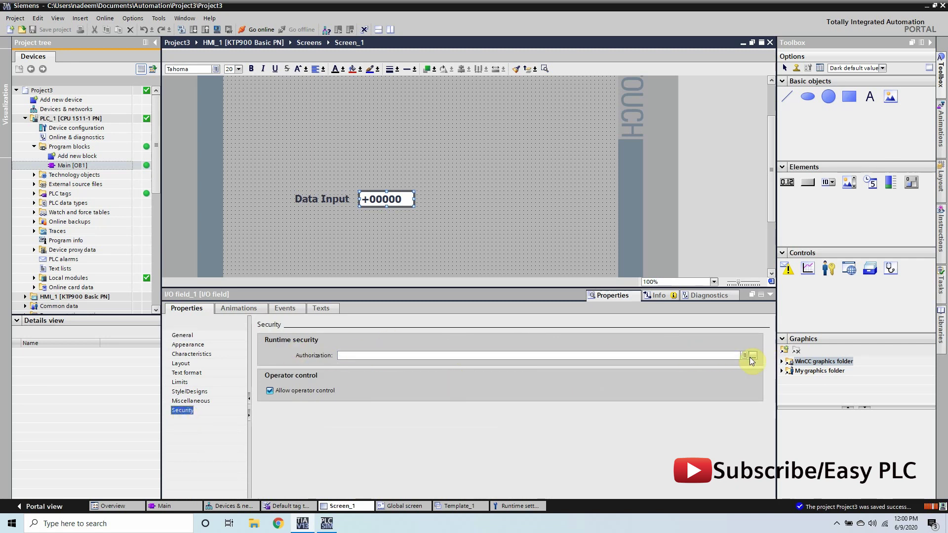
- Require the Operate authorization for the Data Input field at runtime
click(751, 357)
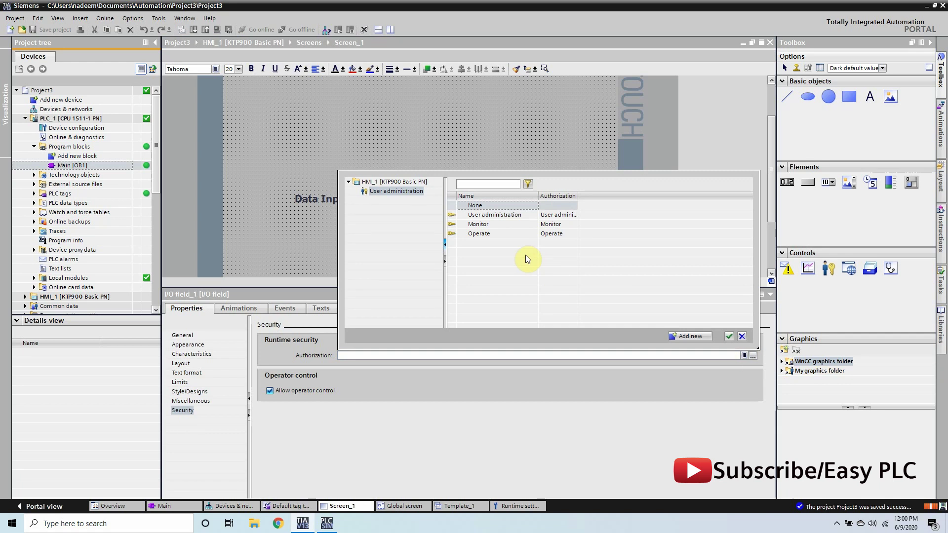
click(477, 215)
click(478, 224)
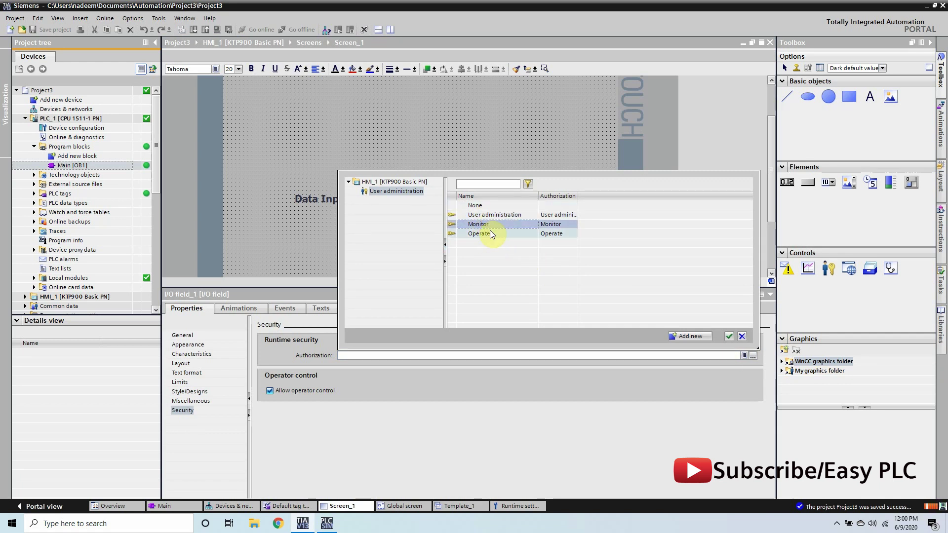
click(497, 235)
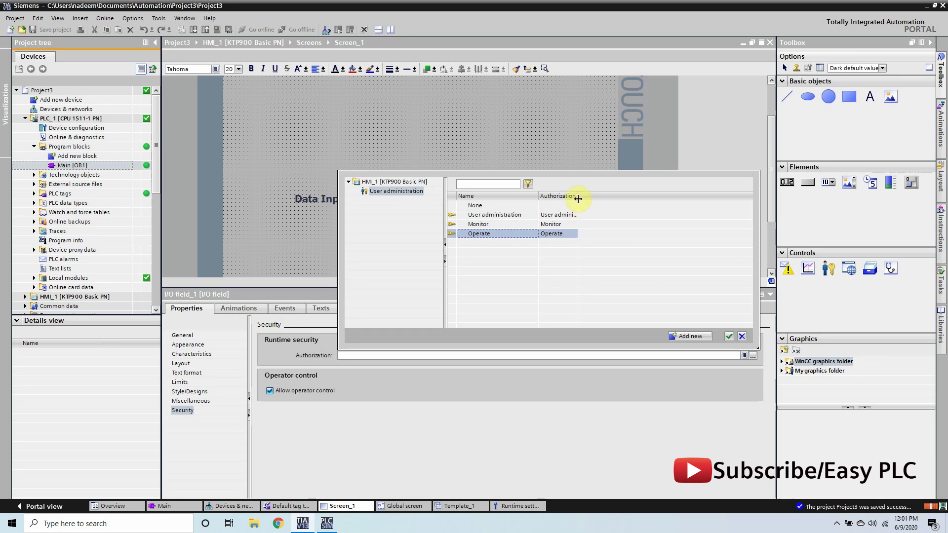
drag(577, 198, 616, 197)
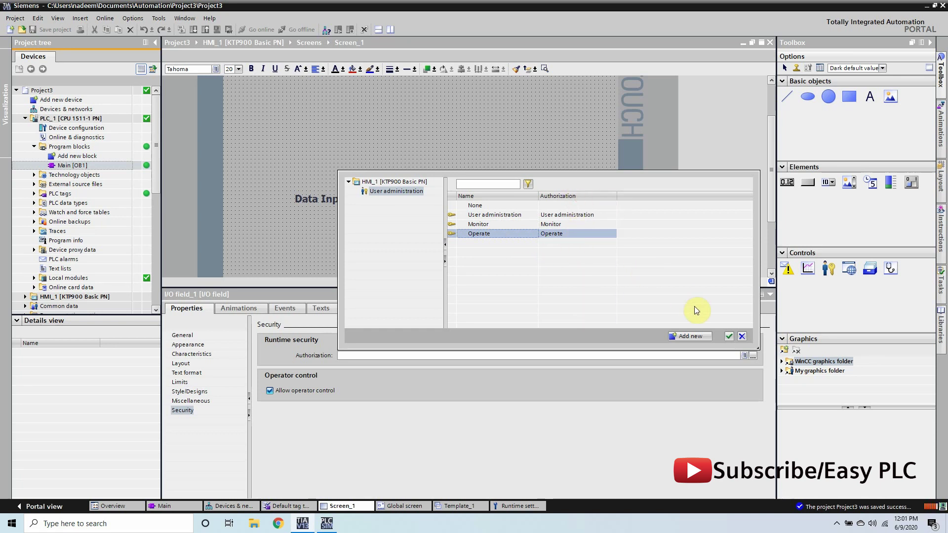
click(729, 337)
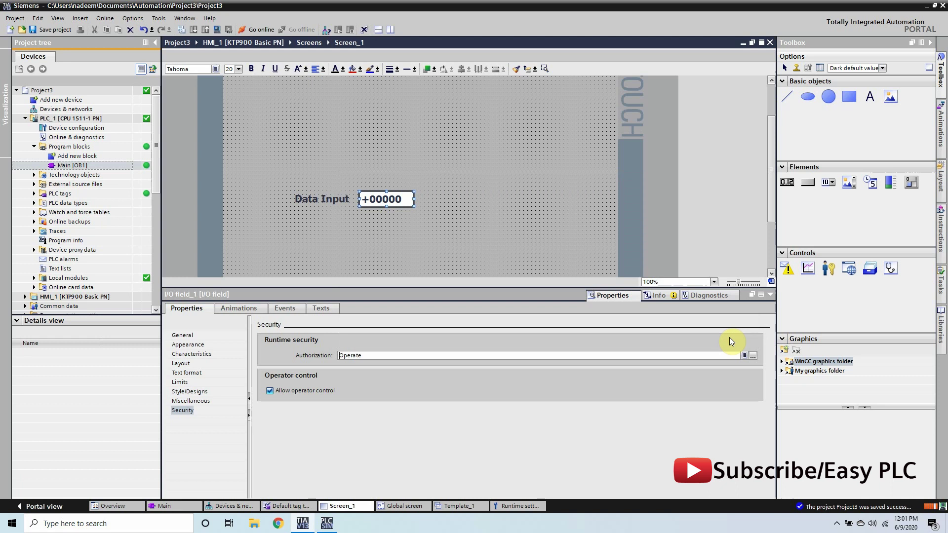
click(501, 168)
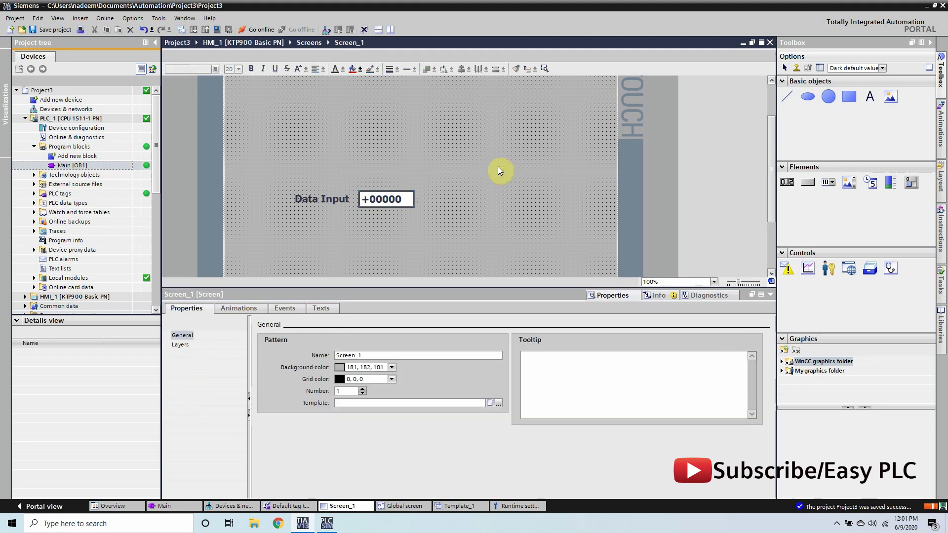
click(371, 198)
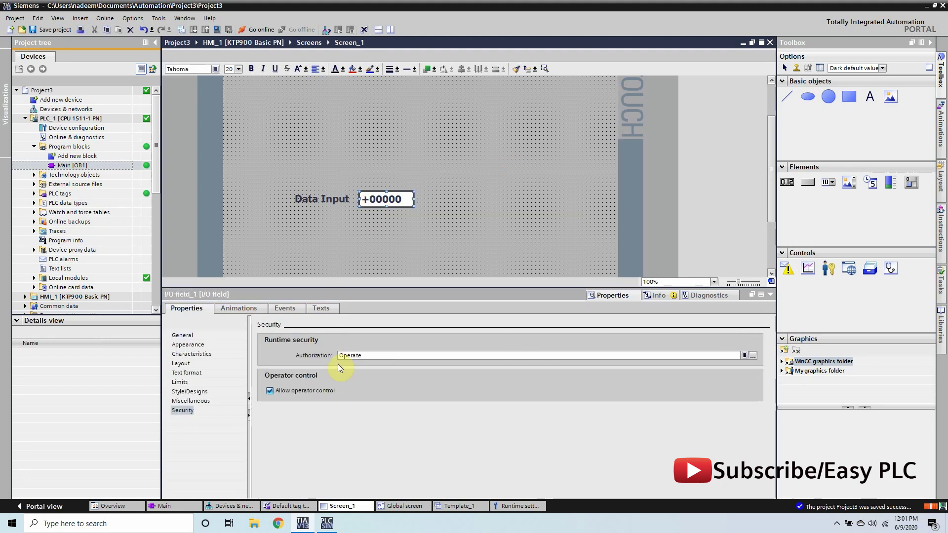
click(402, 264)
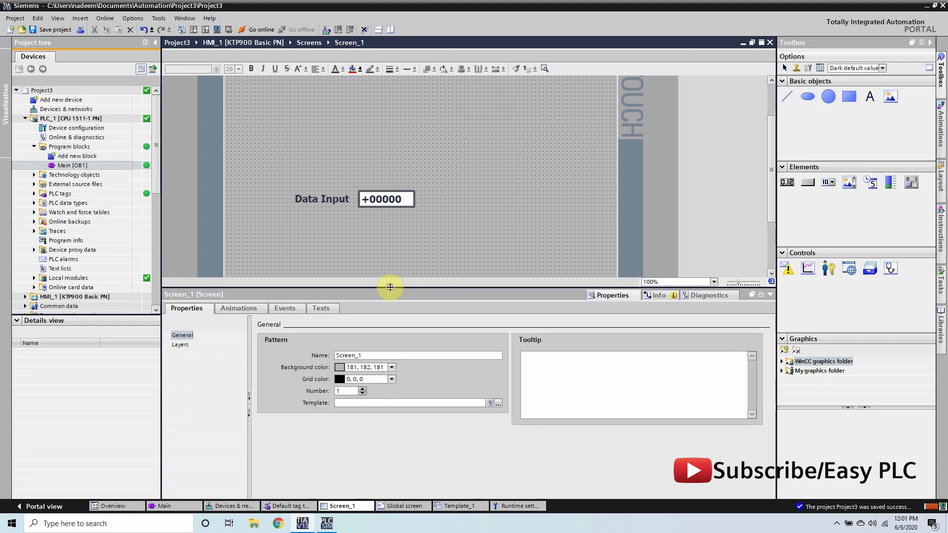
drag(390, 287, 386, 351)
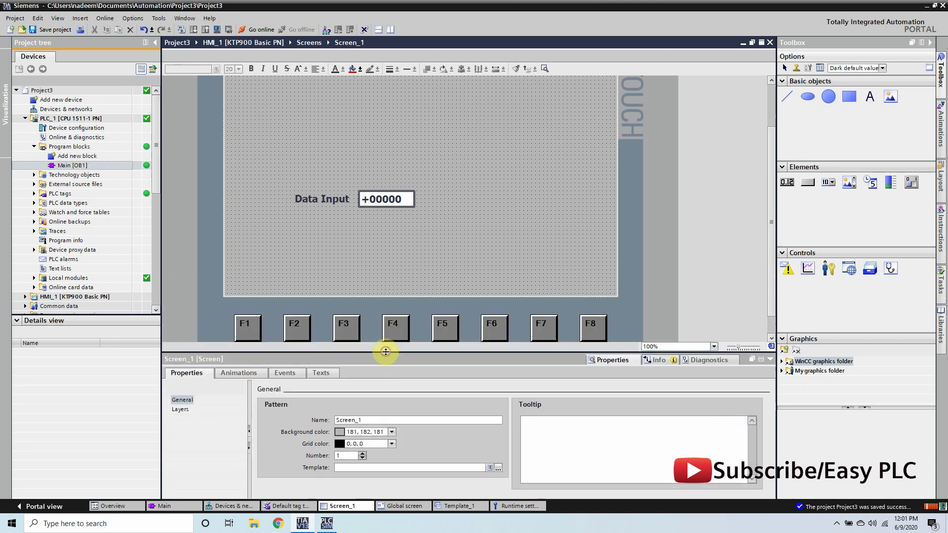
- Collapse the PLC folder, expand HMI_1 and select its User administration entry
click(25, 118)
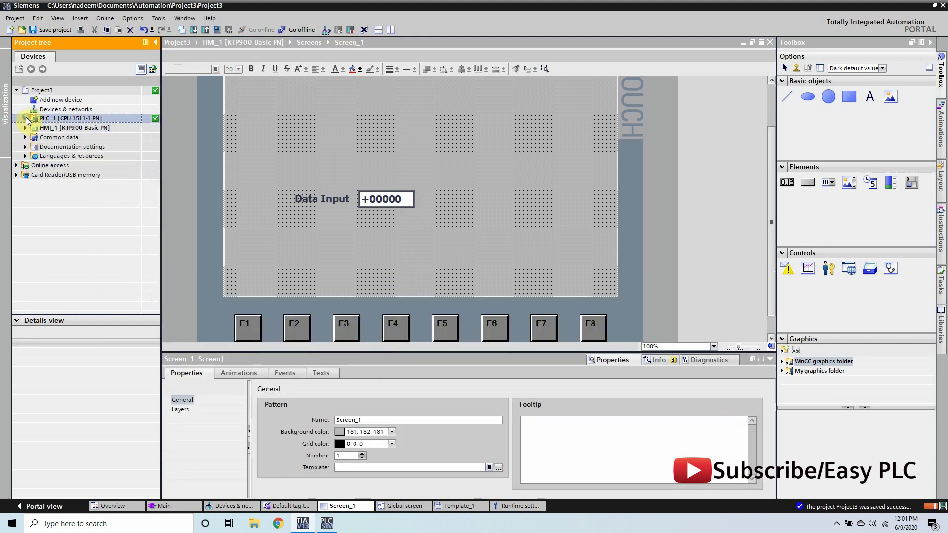
click(25, 128)
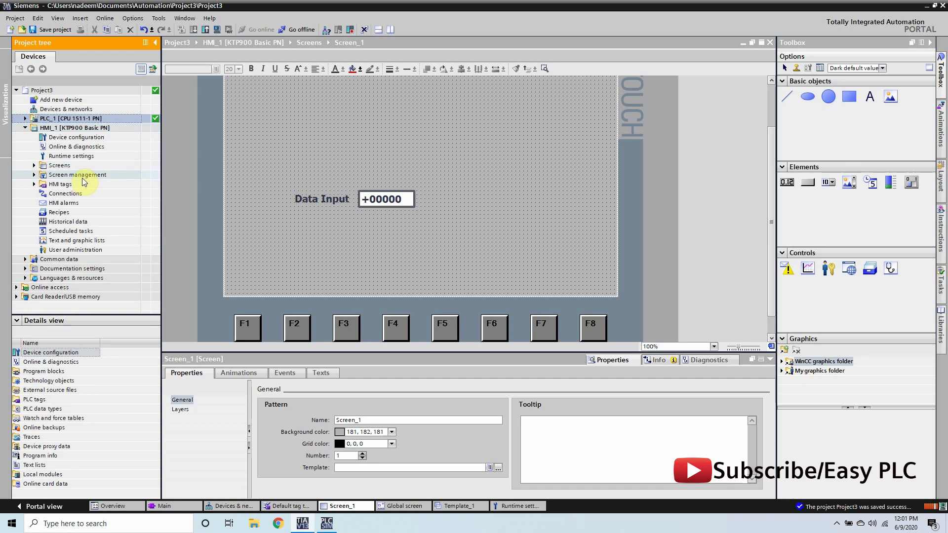
click(99, 252)
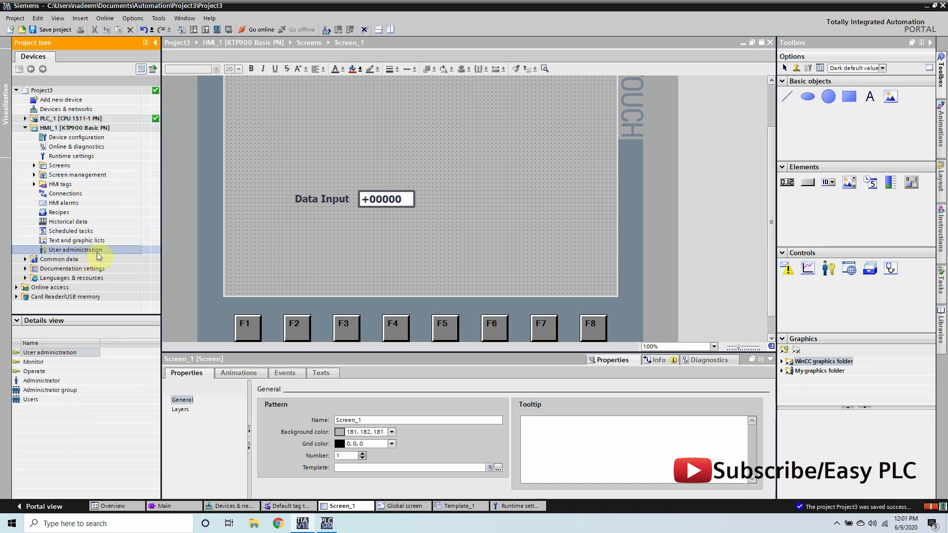
- Rename the Administrator user to admin and give it a new password
double_click(97, 252)
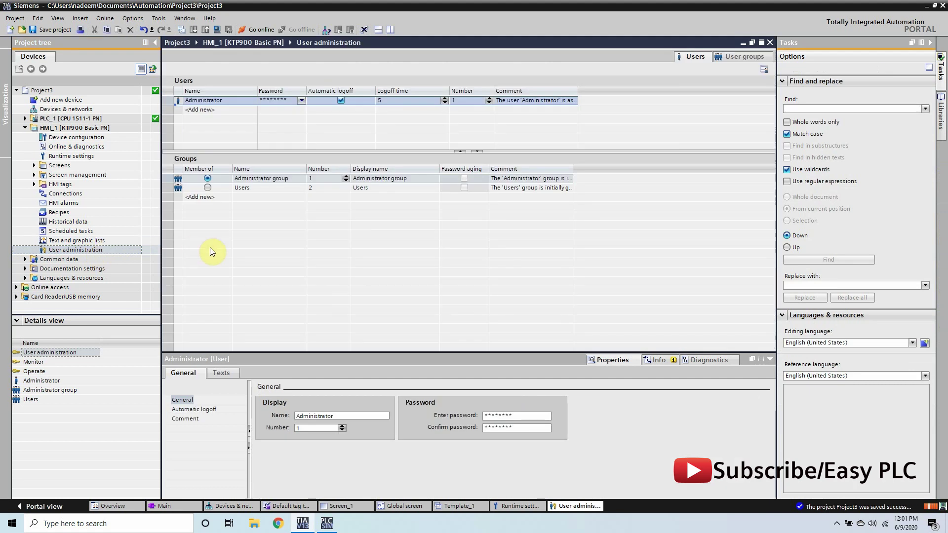
click(209, 247)
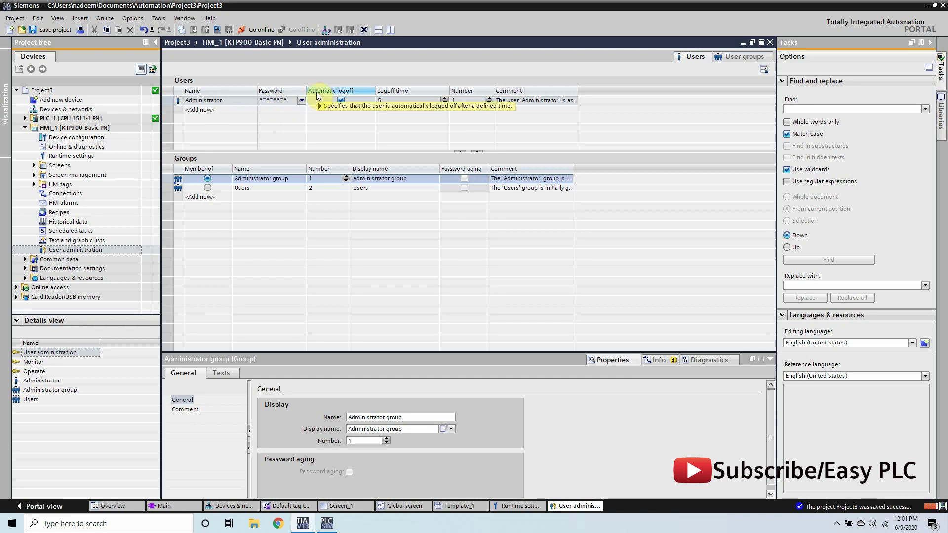
click(232, 101)
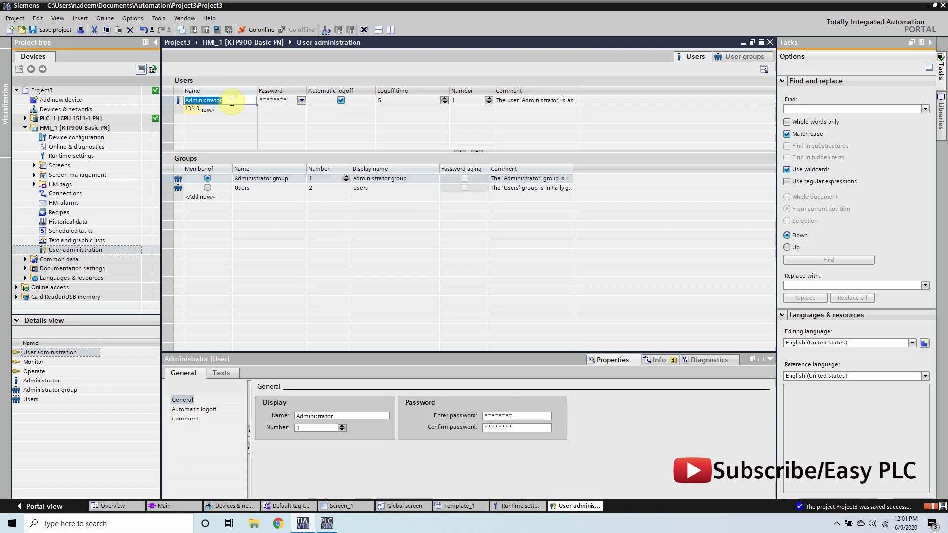
text(admin)
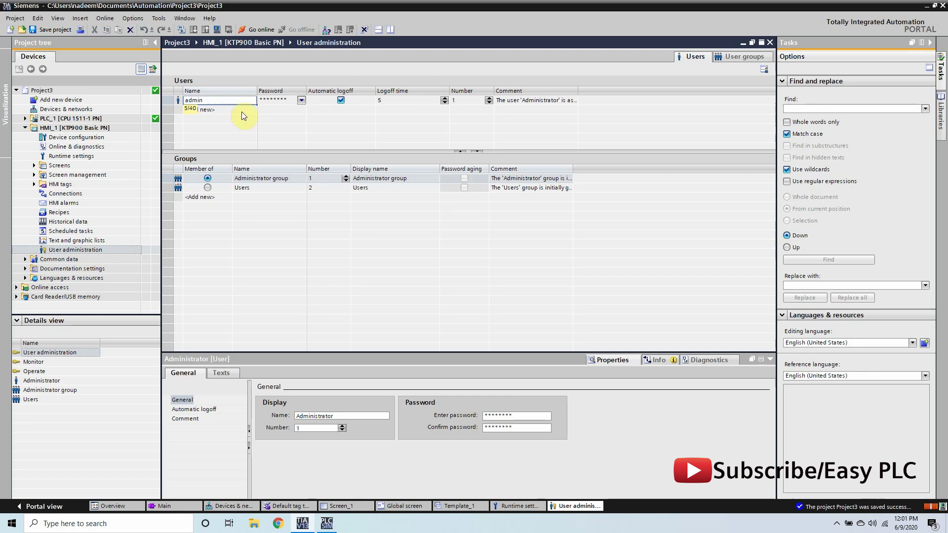
click(274, 101)
click(274, 101)
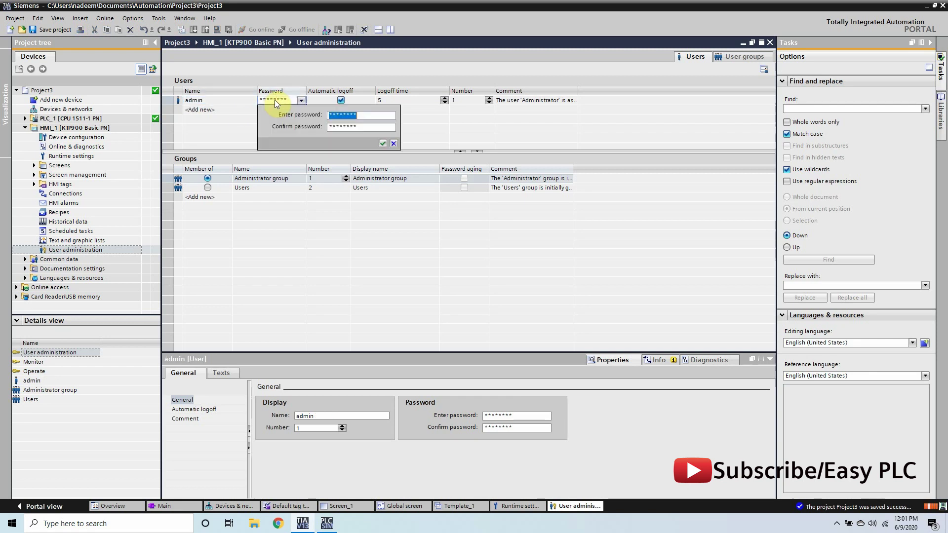
text(123)
key(Tab)
text(123)
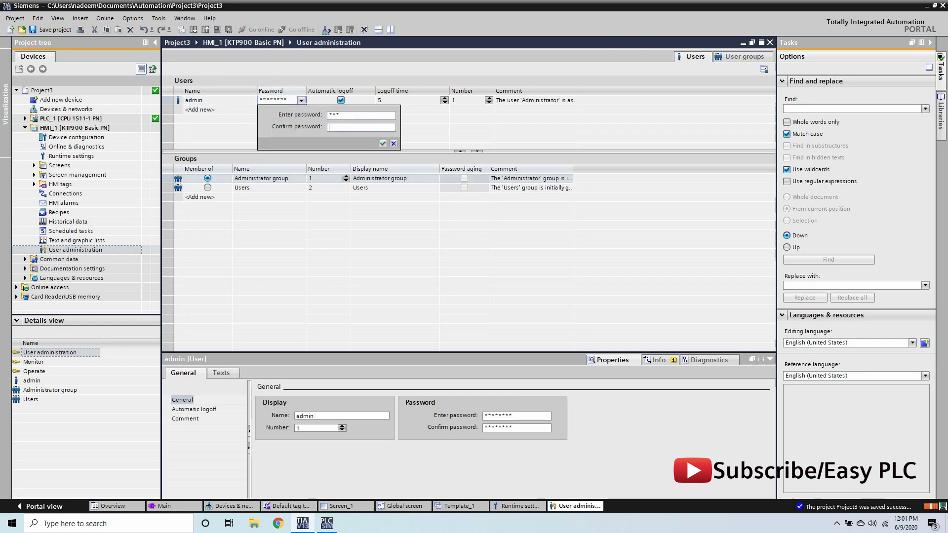
click(381, 143)
- Add a user named operator in the Users group and set its password
click(226, 110)
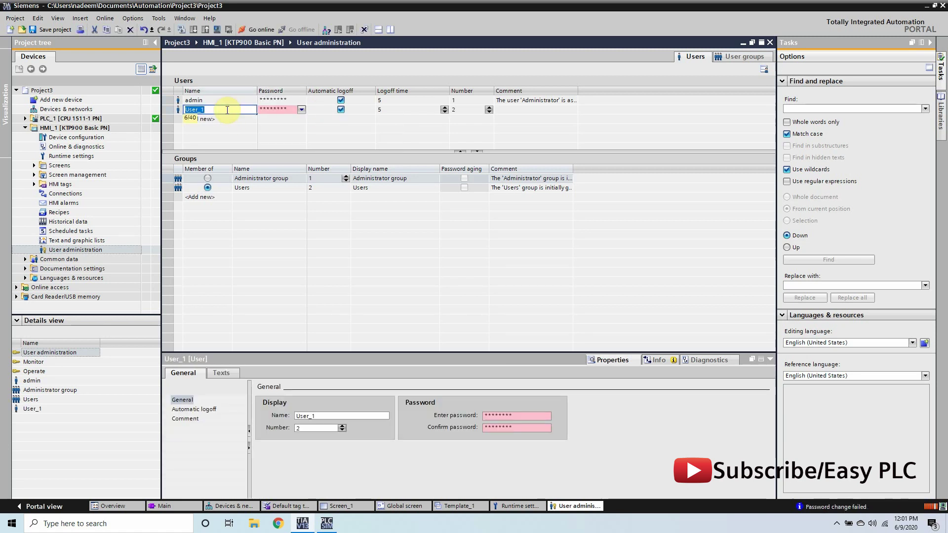
text(operaot)
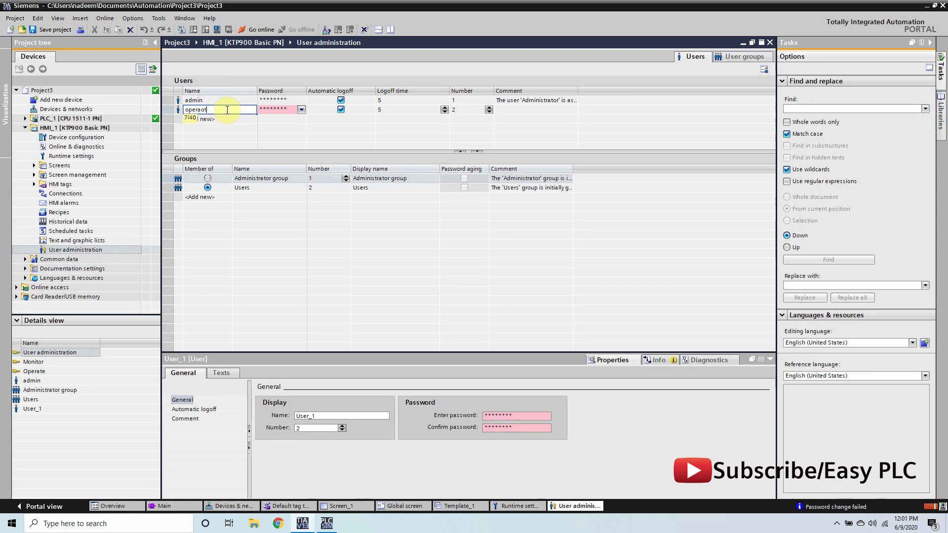
click(281, 110)
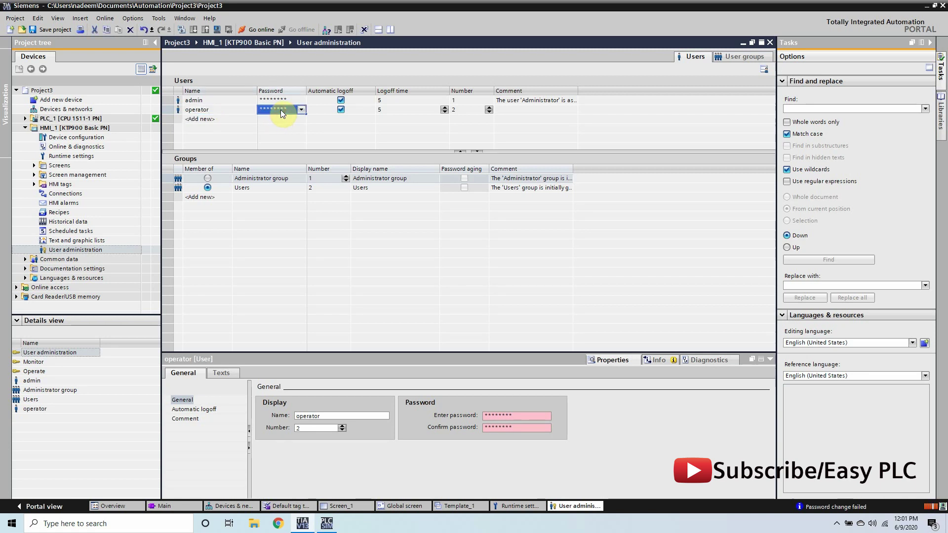
click(280, 109)
double_click(361, 124)
text(12)
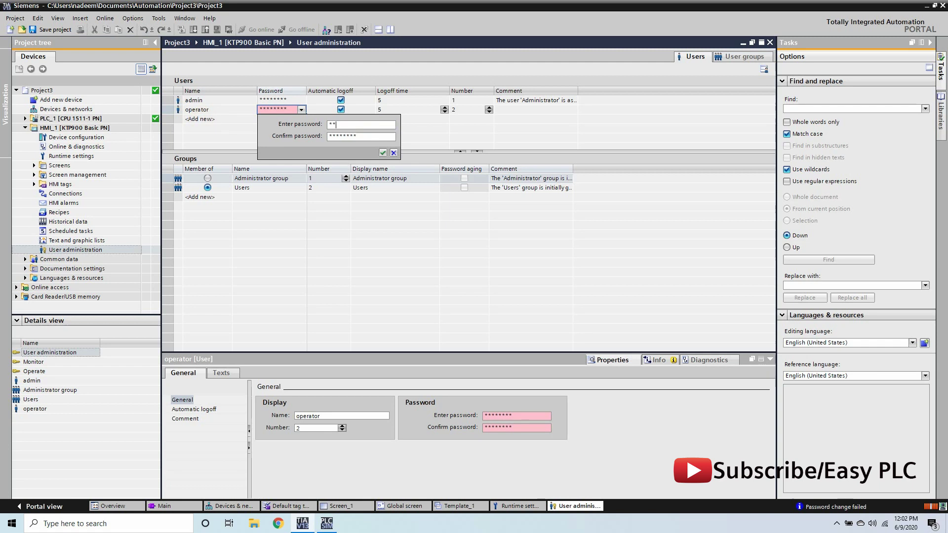
text(3)
double_click(363, 136)
text(123)
click(382, 153)
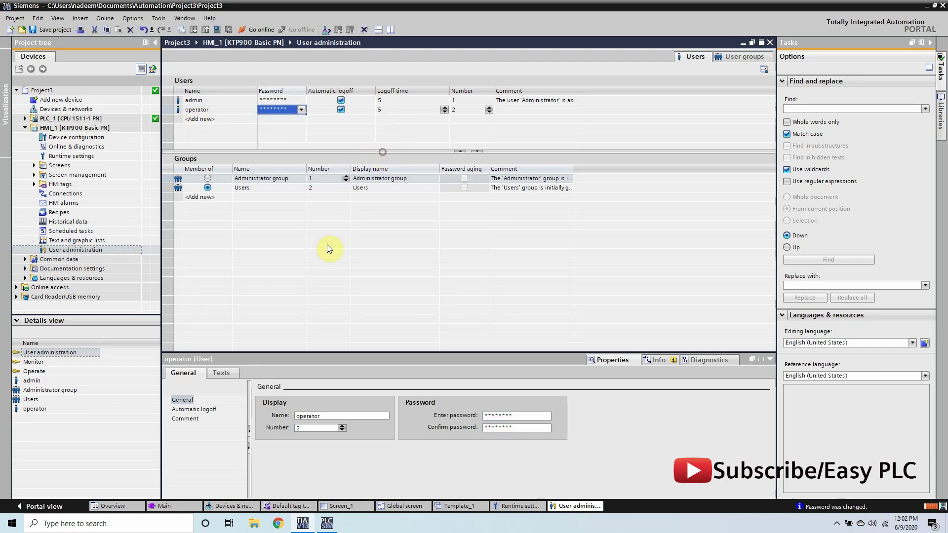
click(327, 250)
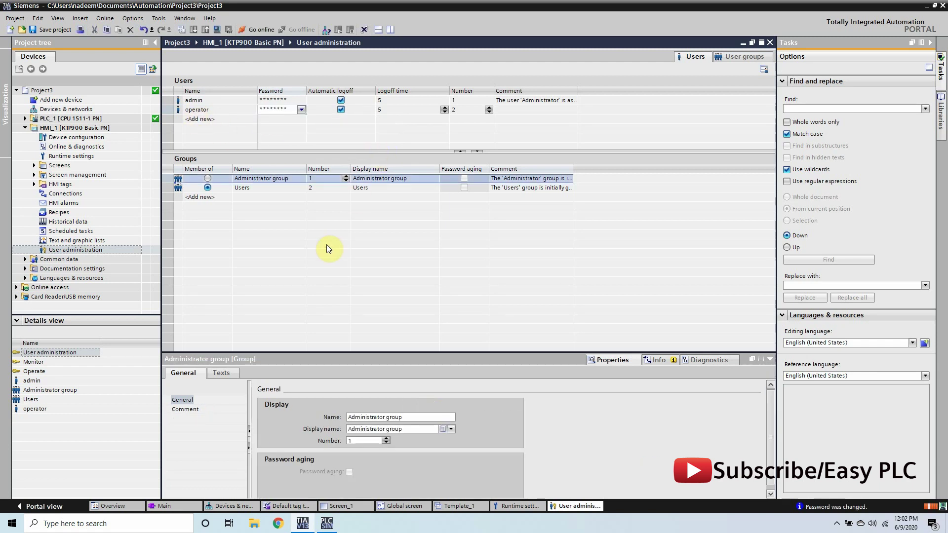
- Check that admin is in Administrator group and operator in Users, then view user groups
click(203, 102)
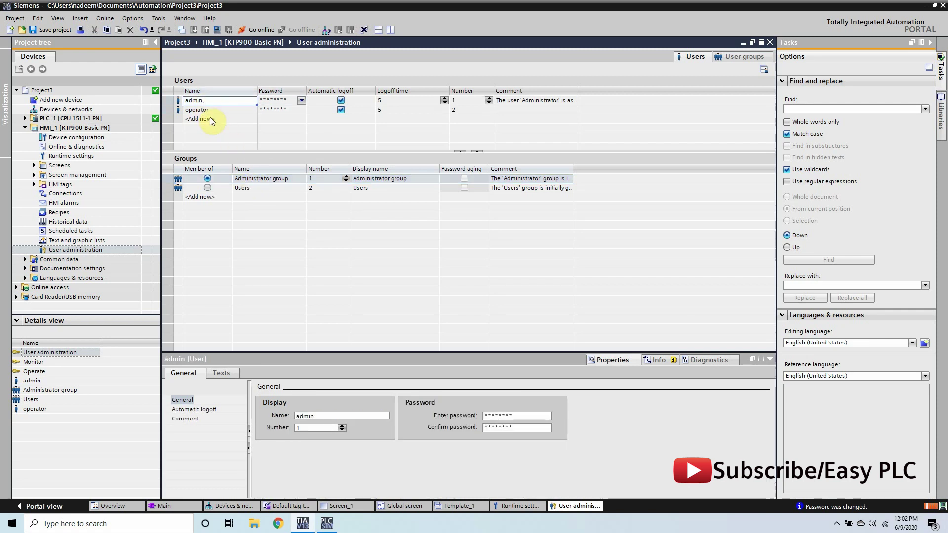
click(208, 113)
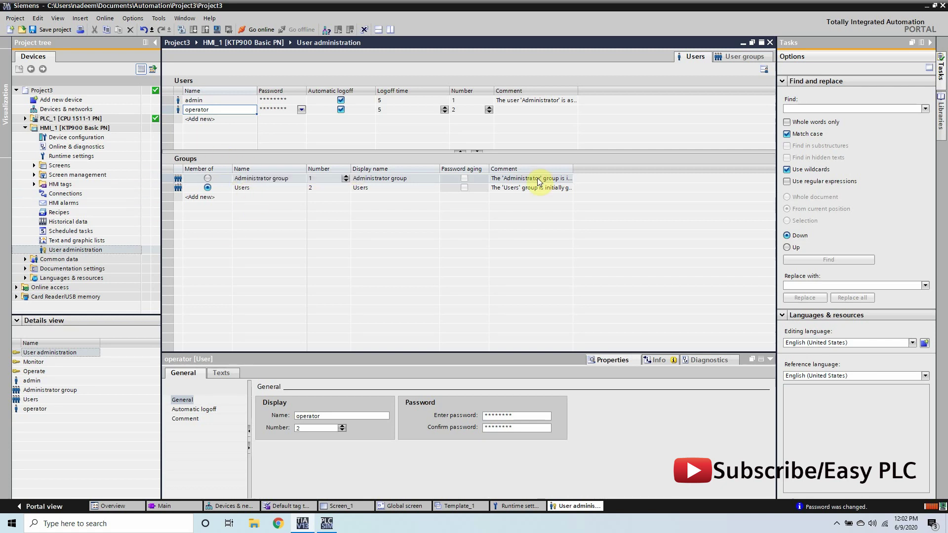
click(726, 59)
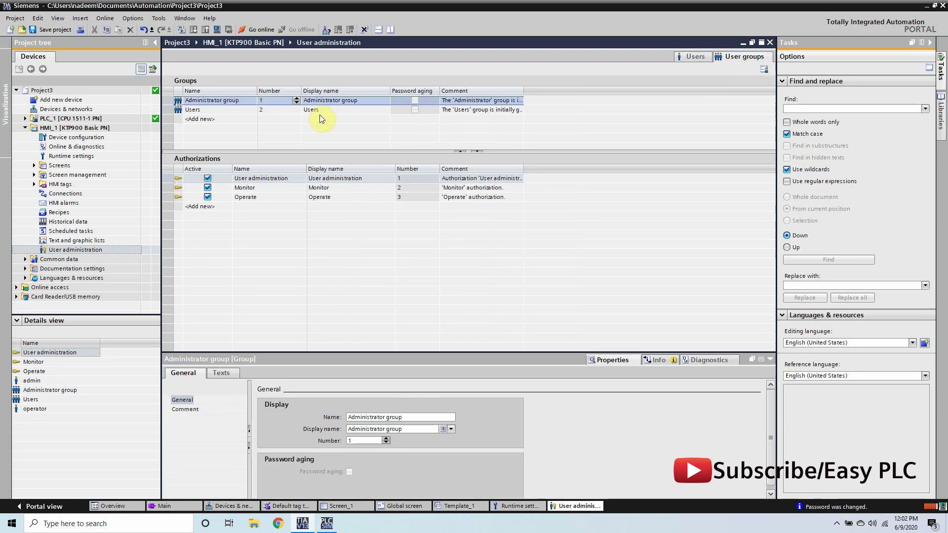
- Give the Users group only the Operate authorization, compared against Administrator group's three
click(202, 108)
click(202, 101)
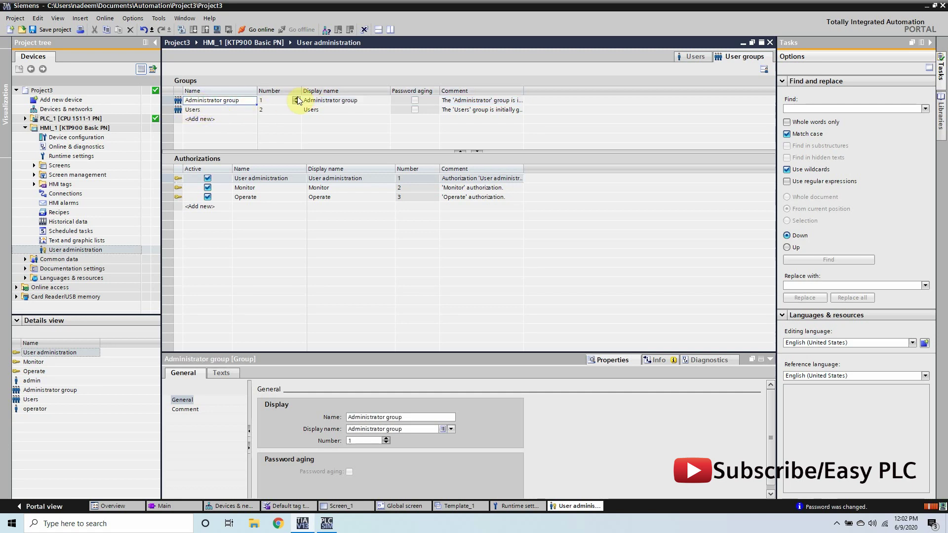
click(275, 196)
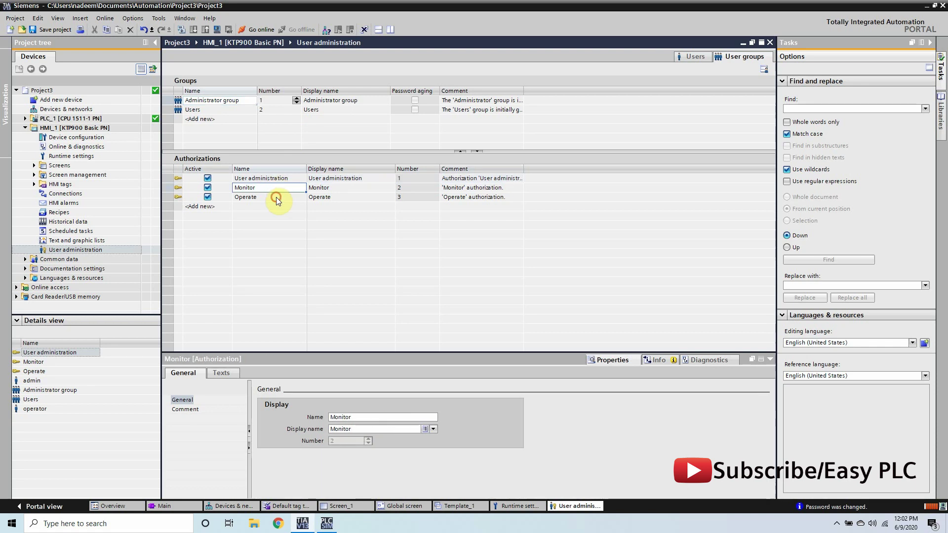
click(262, 185)
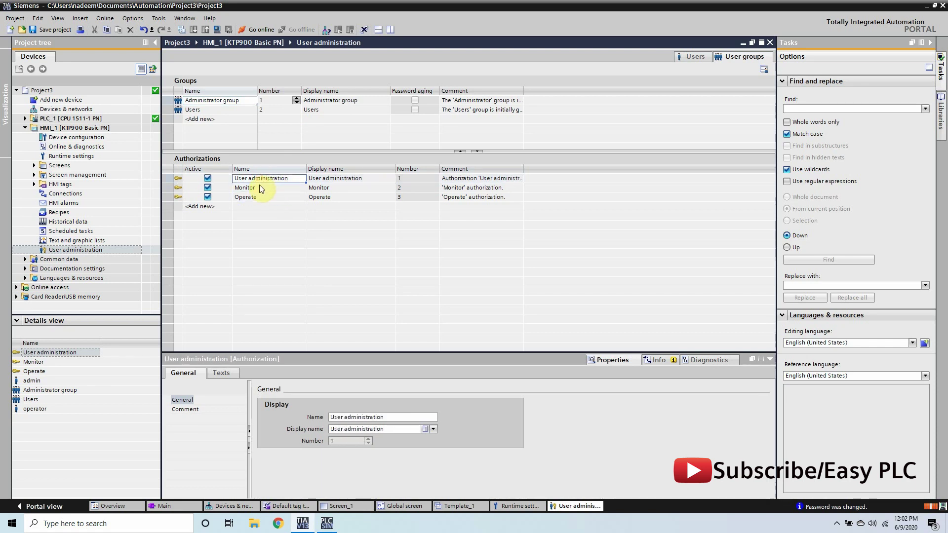
click(260, 206)
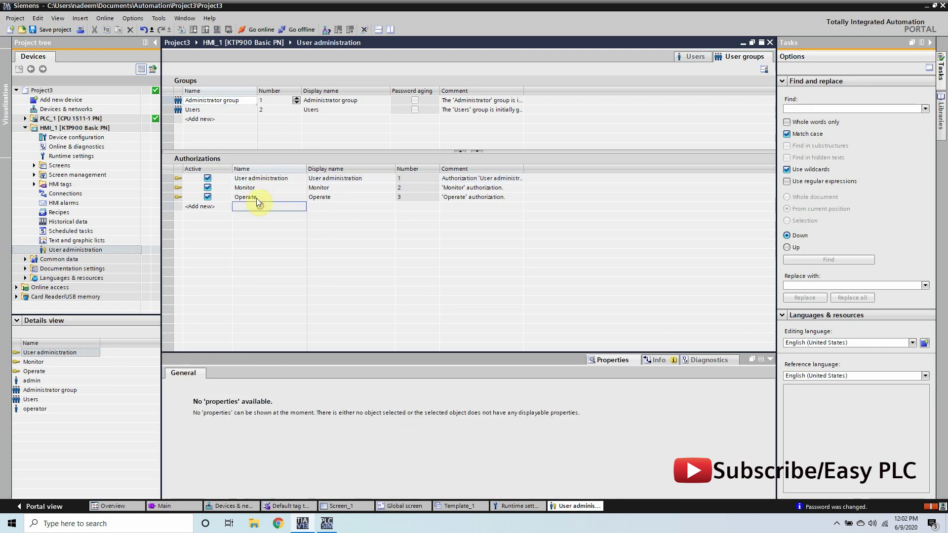
click(215, 110)
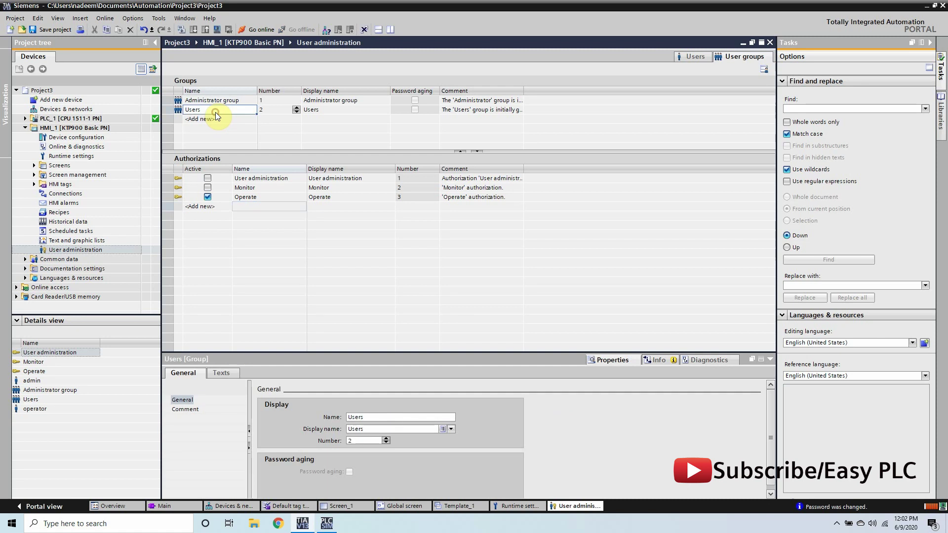
click(207, 195)
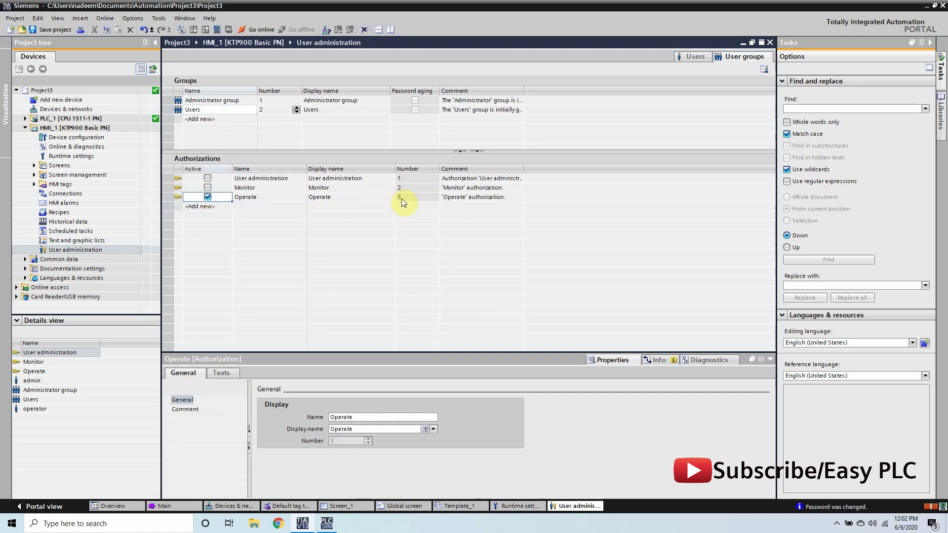
click(681, 57)
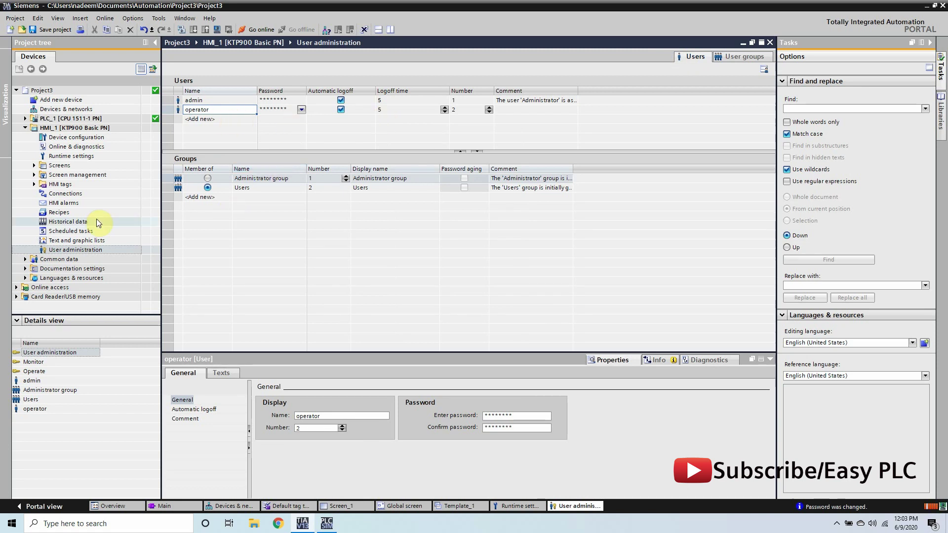
- Compile the HMI configuration and bring the running HMI simulator forward
click(26, 127)
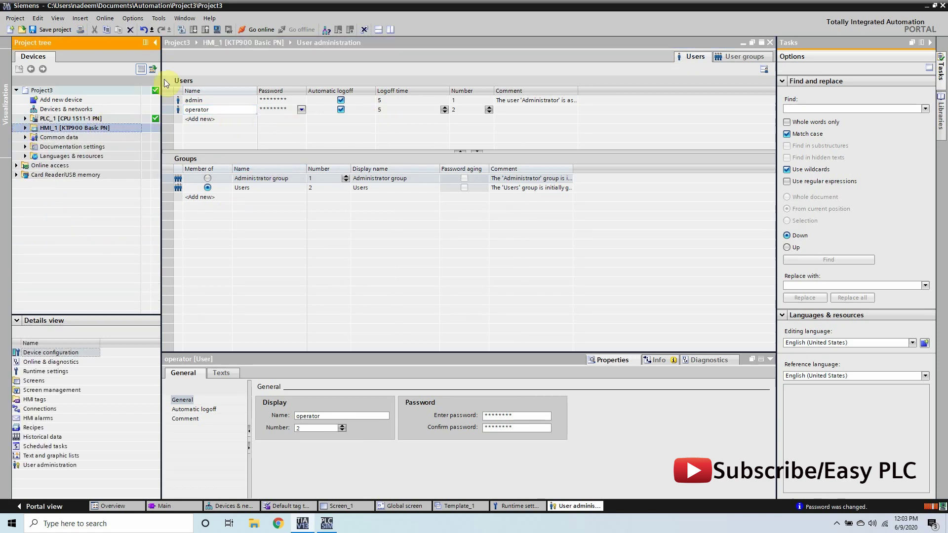
click(217, 30)
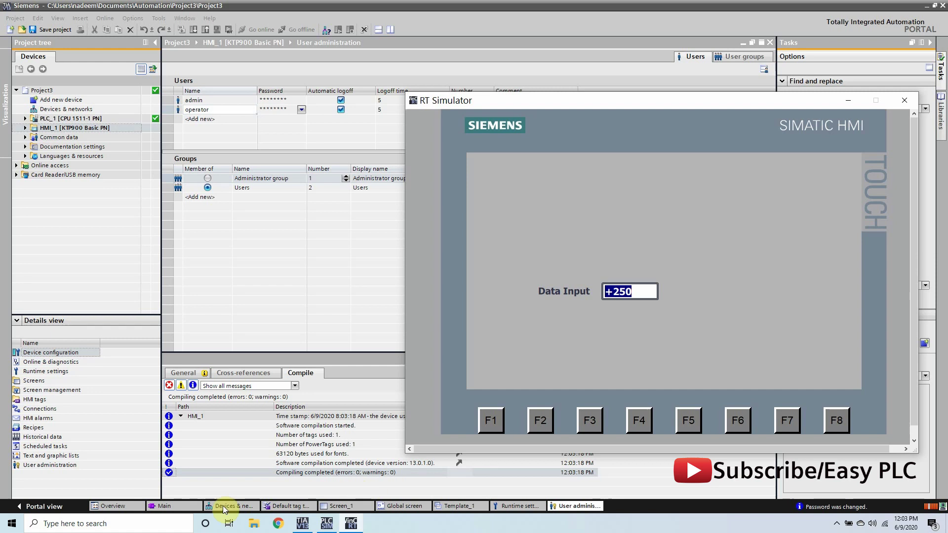
click(177, 506)
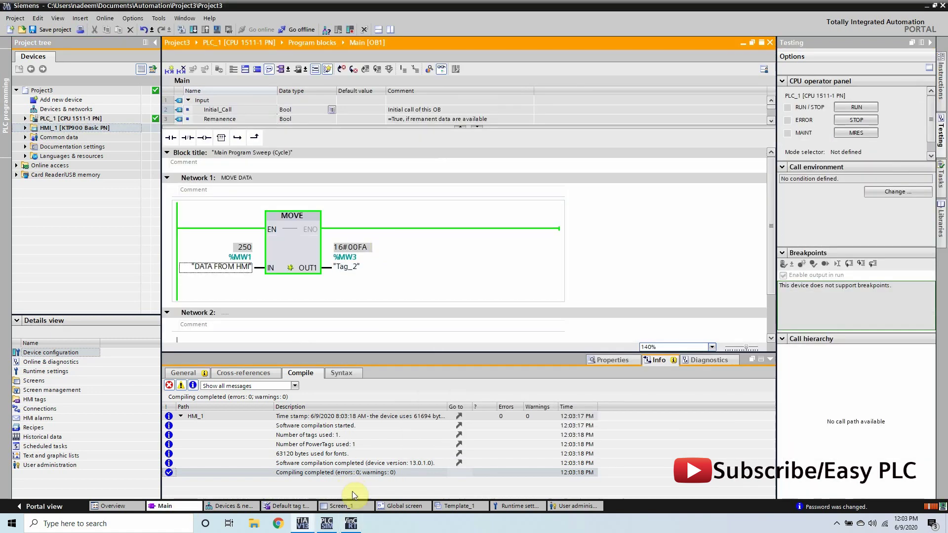
click(350, 523)
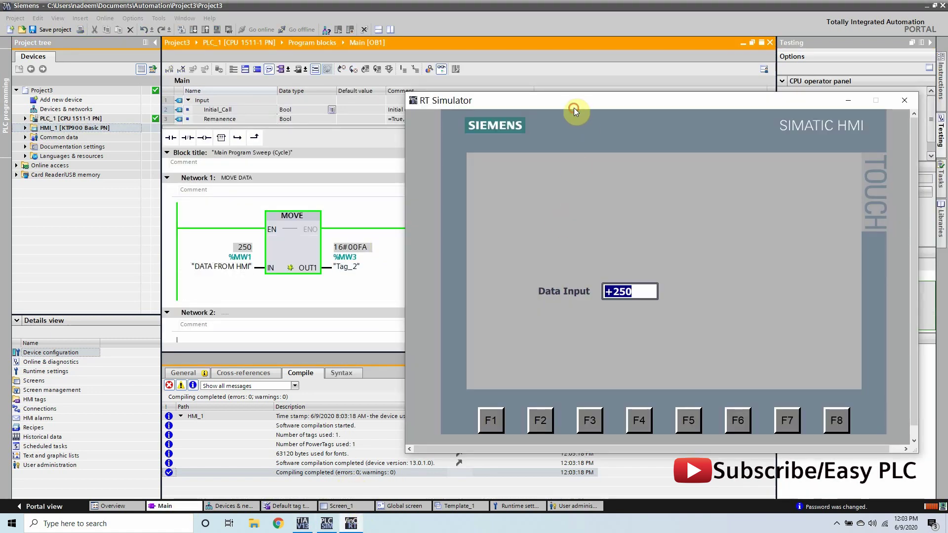
drag(573, 108, 605, 105)
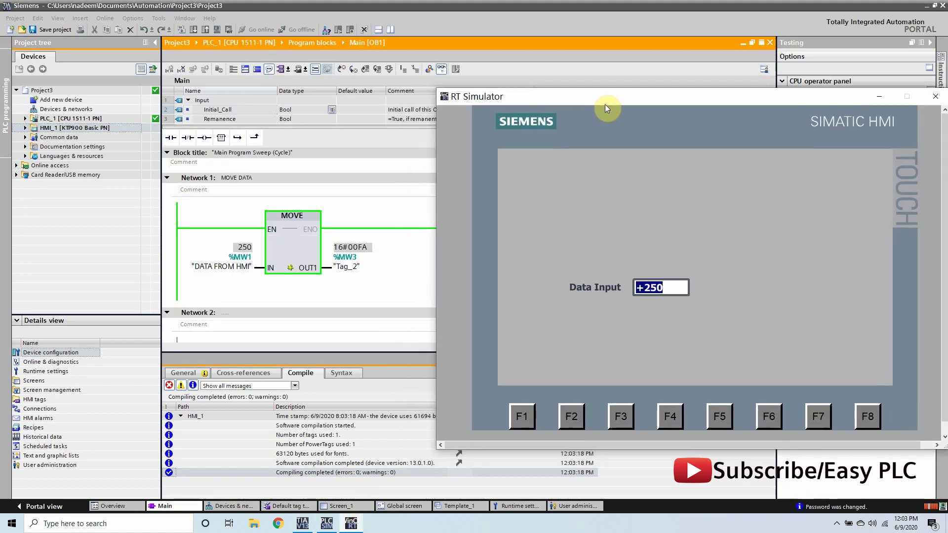
- Try editing the protected Data Input, then enter the operator user name at the login prompt
click(652, 289)
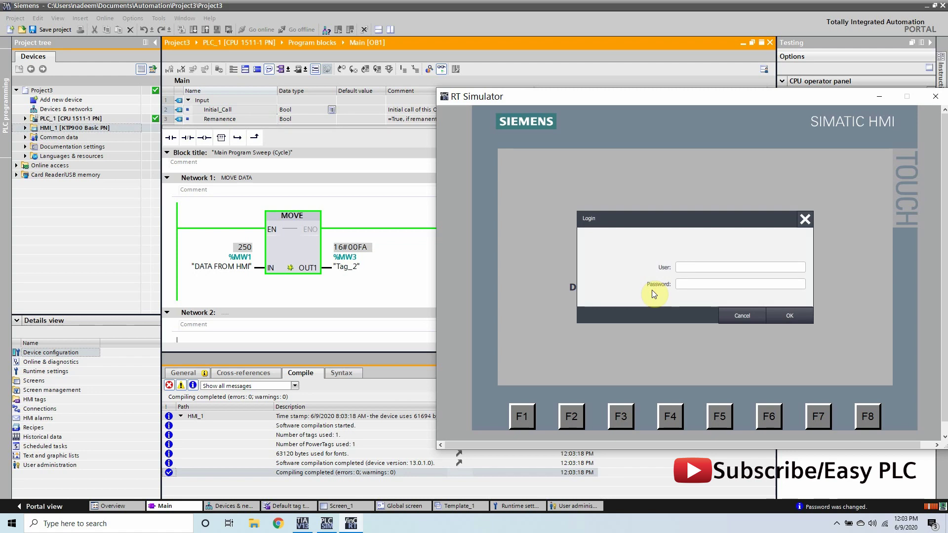
click(691, 268)
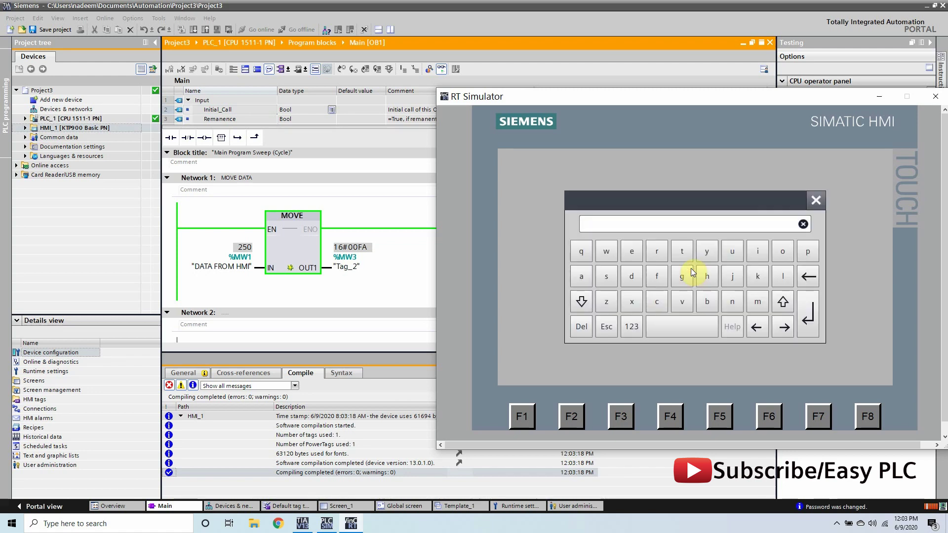
click(781, 253)
click(651, 251)
click(681, 250)
click(788, 253)
click(657, 252)
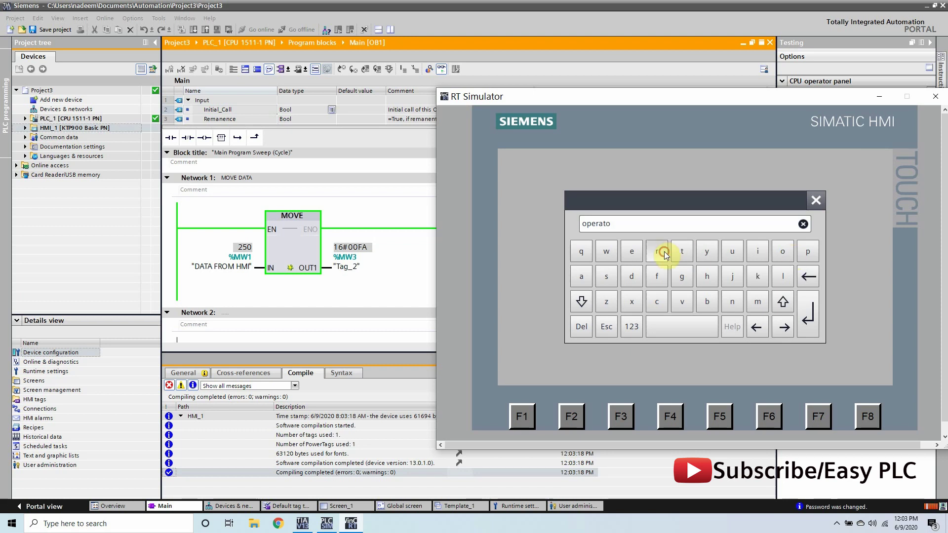
click(809, 313)
- Enter the operator's password with the numeric keys and complete the login
click(722, 281)
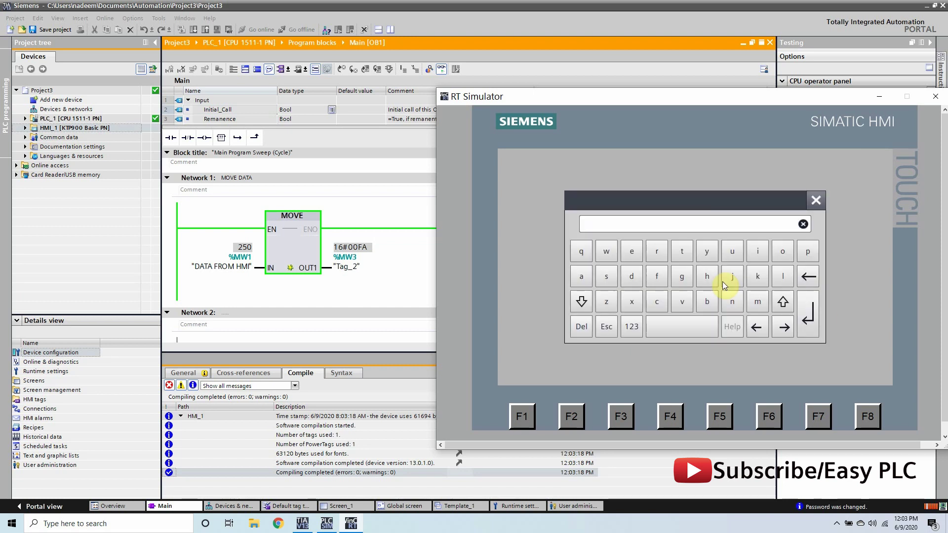
click(620, 327)
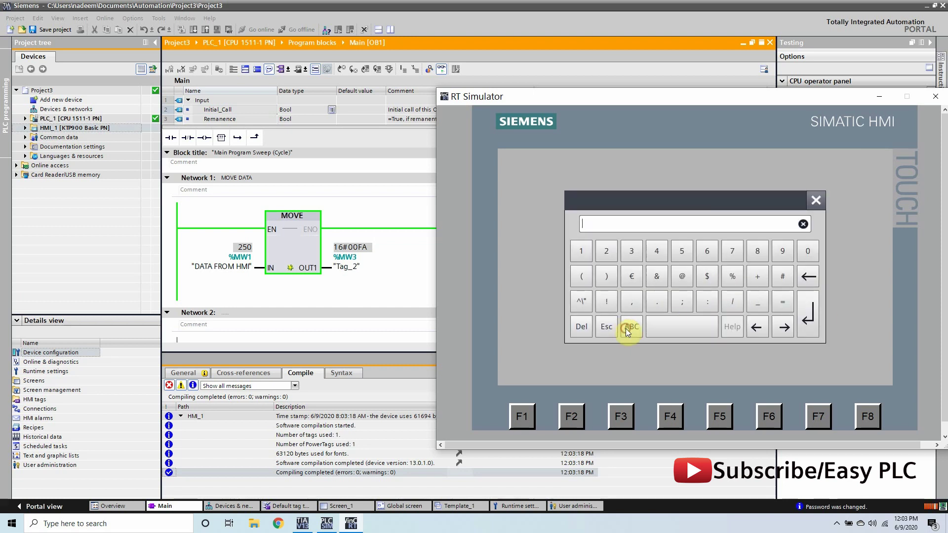
click(581, 251)
click(600, 257)
click(626, 254)
click(801, 323)
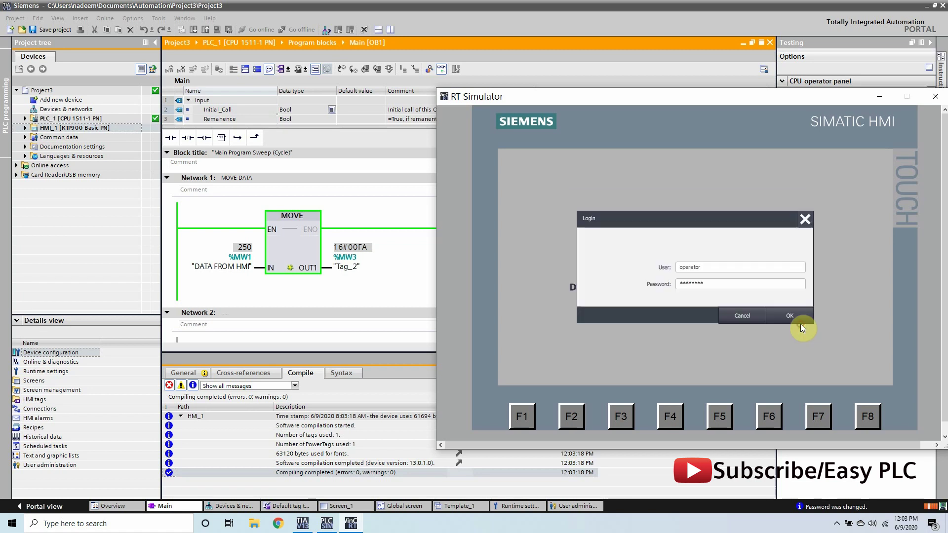
click(799, 322)
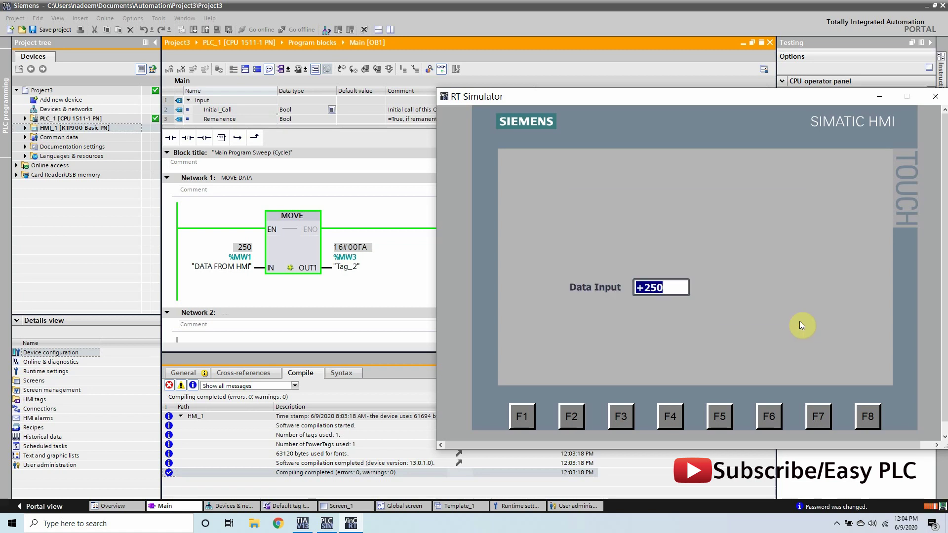
- As operator, enter Data Input values 100, 500 and finally 600
text(100)
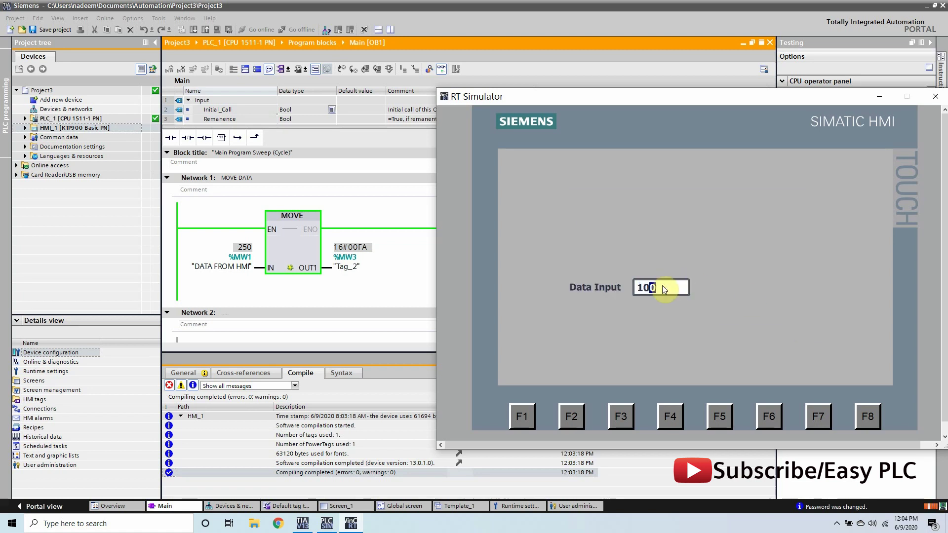
key(Return)
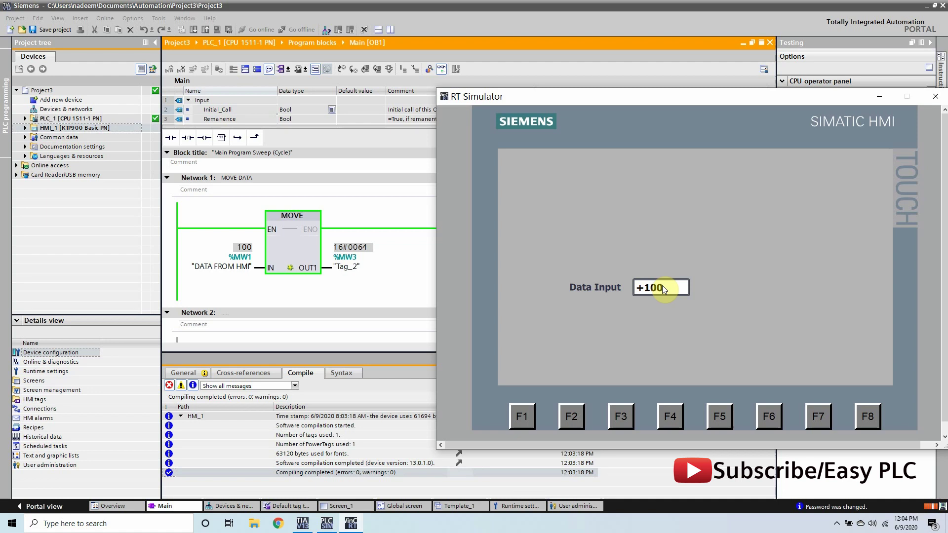
click(661, 287)
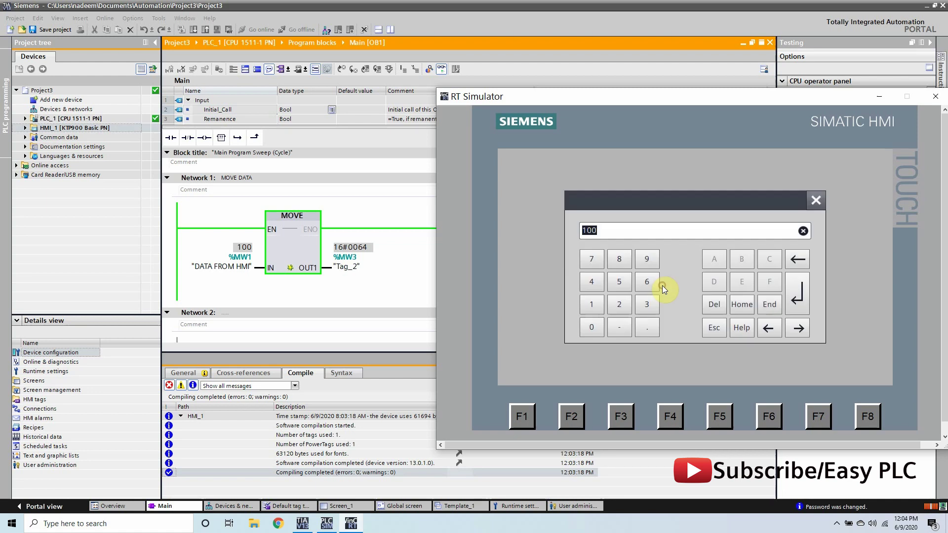
click(617, 284)
click(600, 325)
click(600, 326)
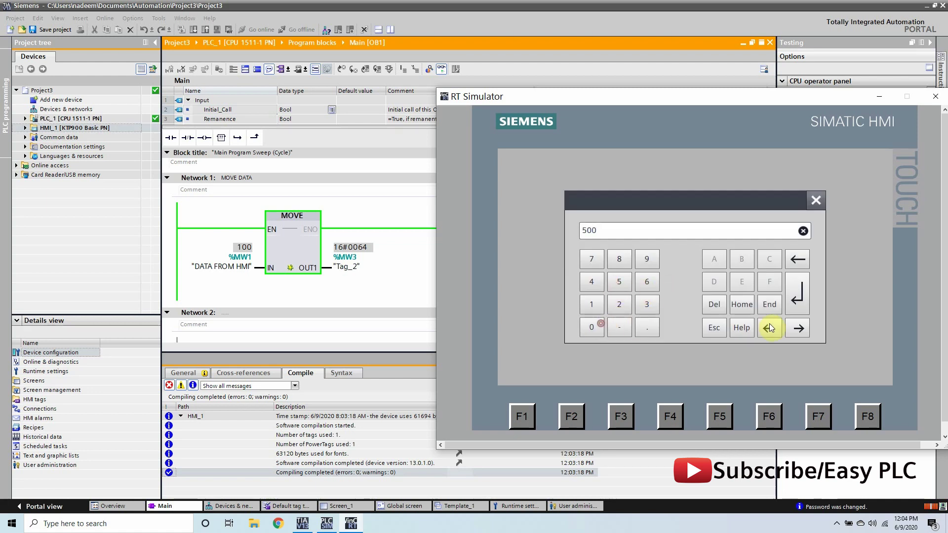
click(796, 302)
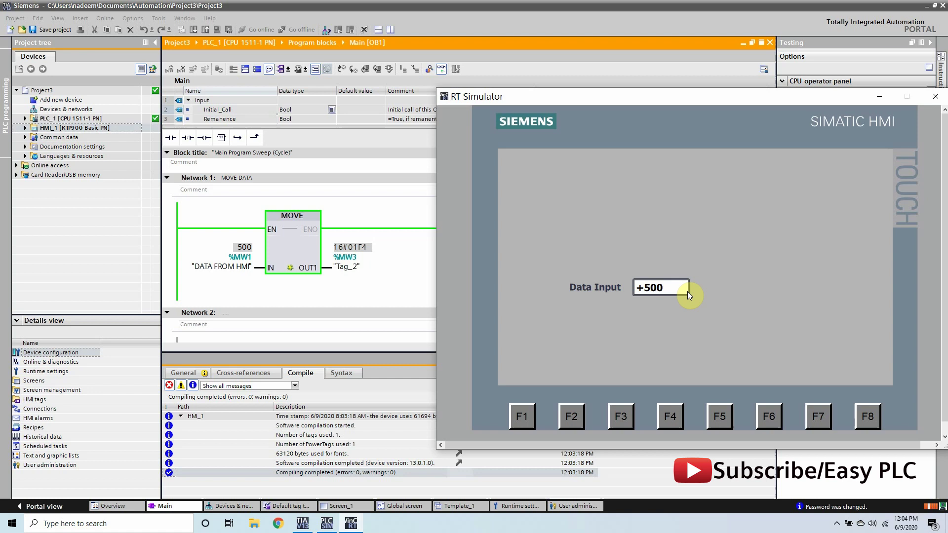
click(648, 287)
click(648, 285)
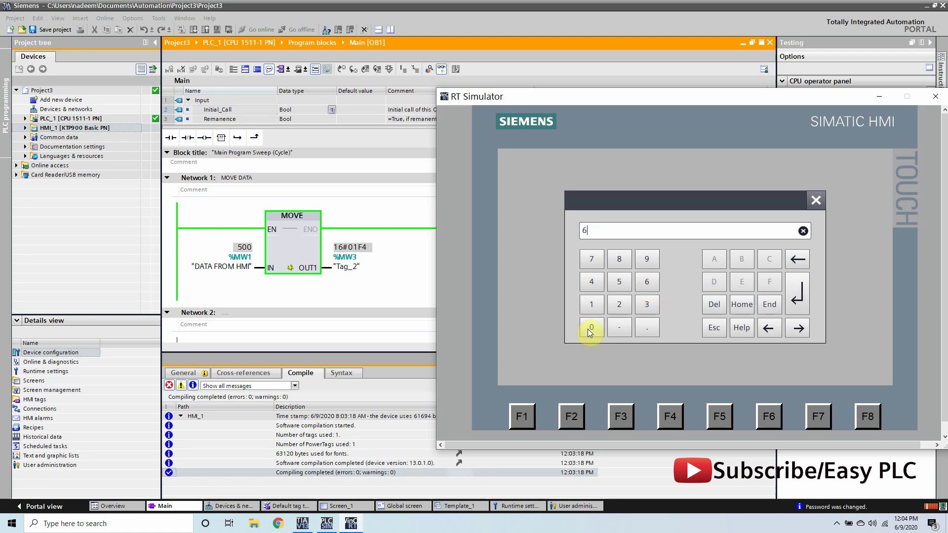
click(592, 328)
click(591, 328)
click(796, 302)
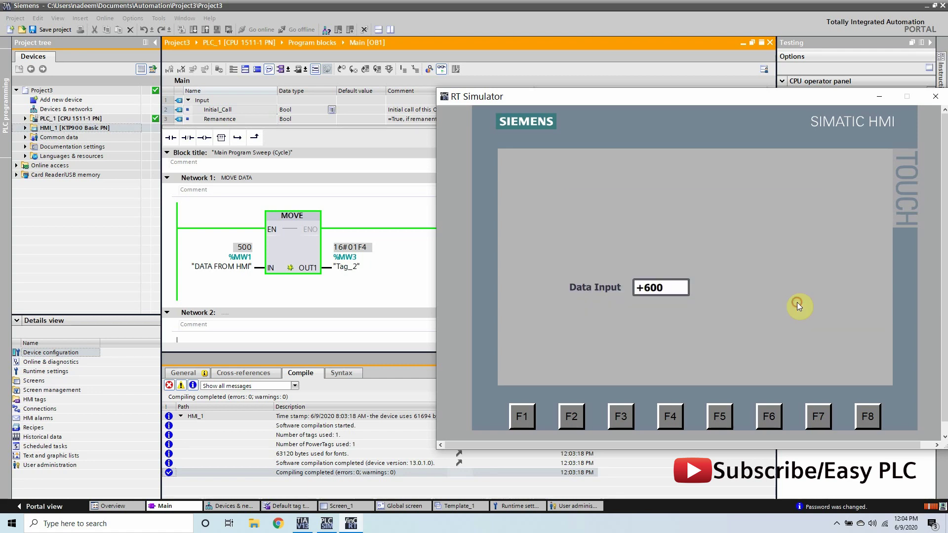
- Close the RT Simulator and place two Buttons on Screen_1, one below the other
click(936, 97)
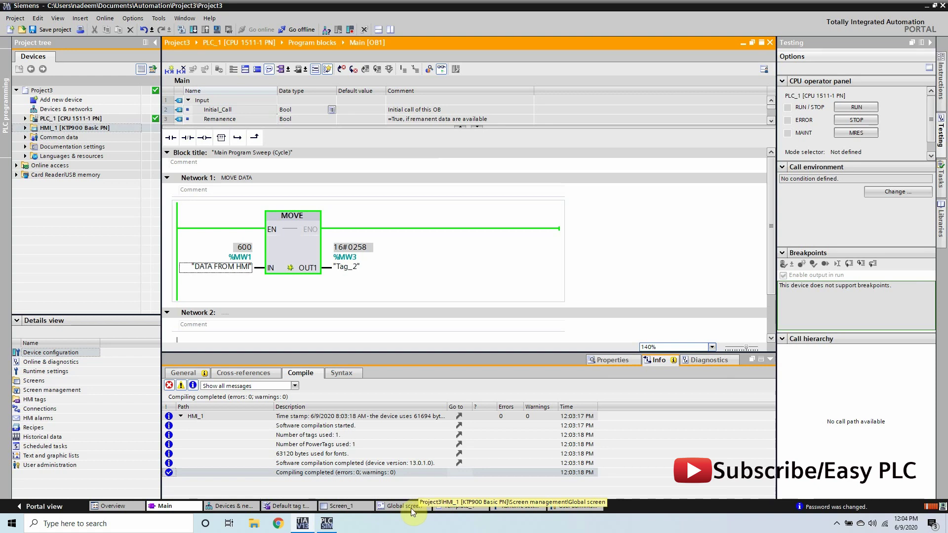
click(359, 505)
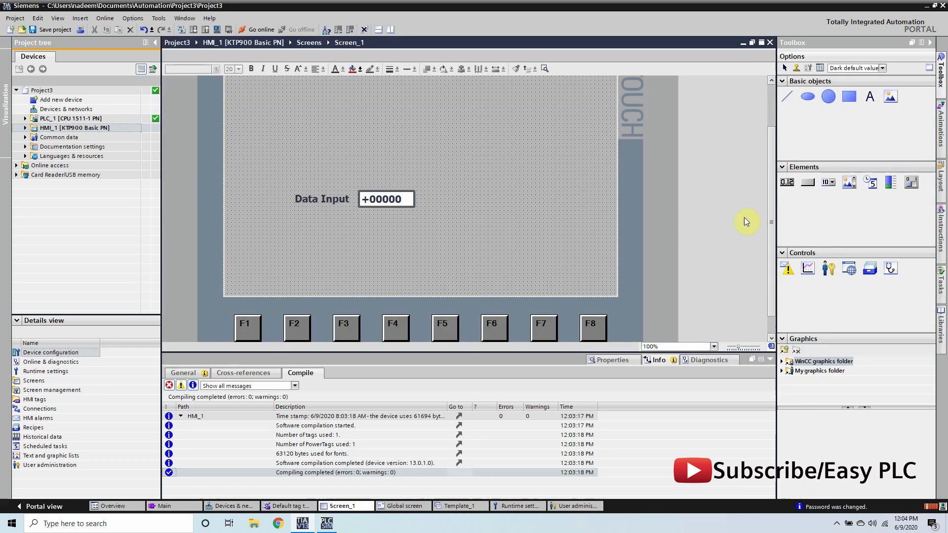
drag(769, 216, 584, 283)
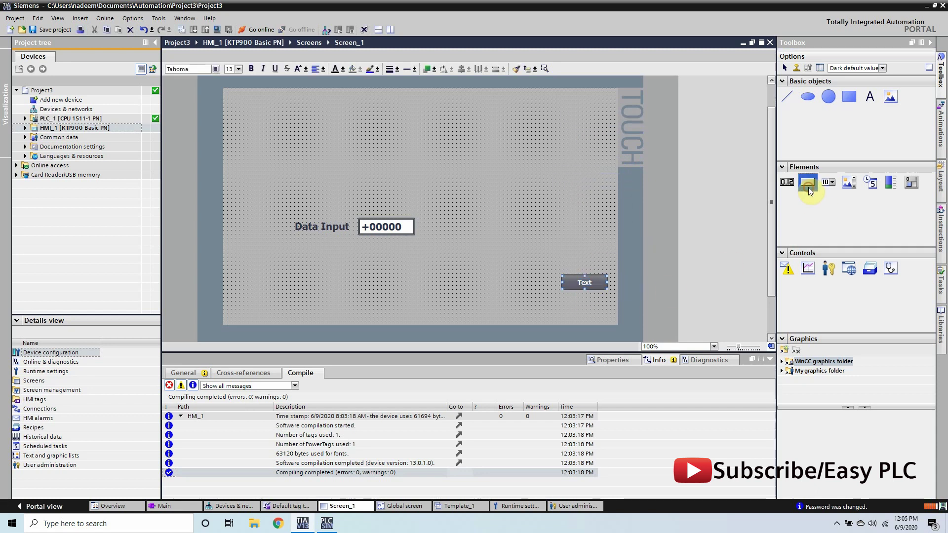
drag(808, 186, 586, 311)
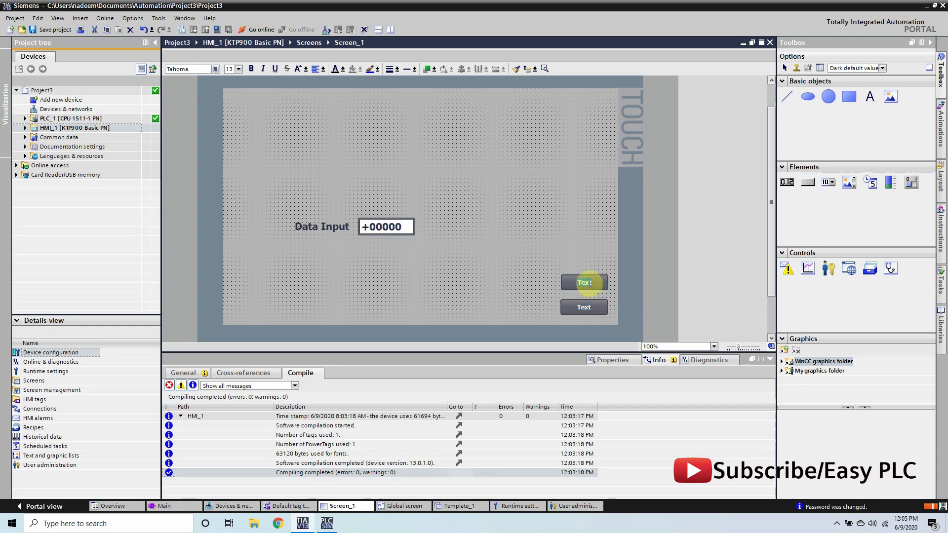
- Label the upper button Log In and the lower button Log Out
text(Log In)
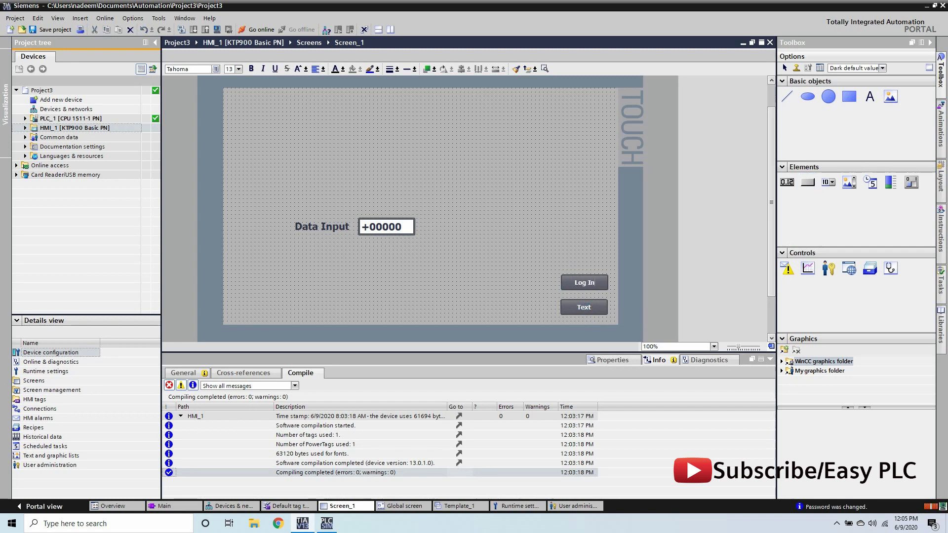
click(585, 309)
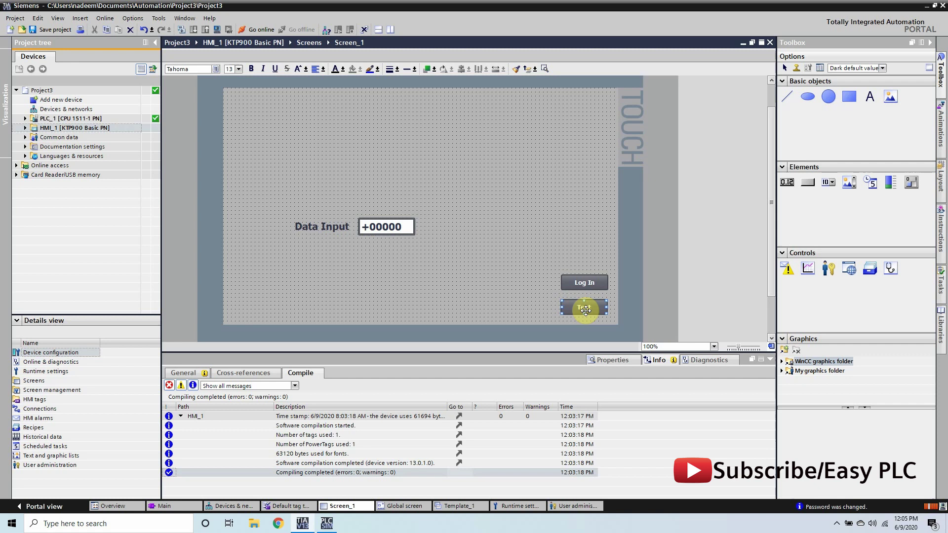
double_click(584, 310)
text(Log Out)
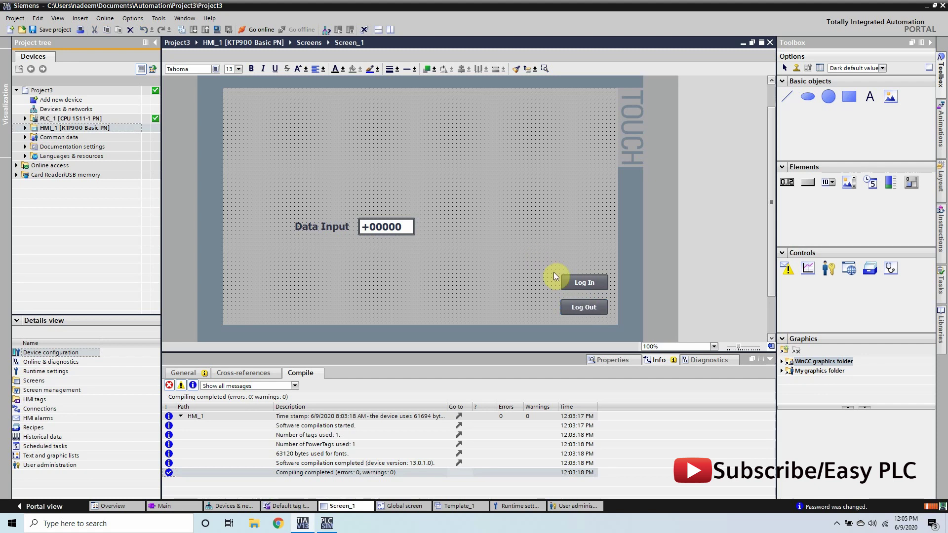
- Show the Log In button's Properties > Events settings
click(577, 279)
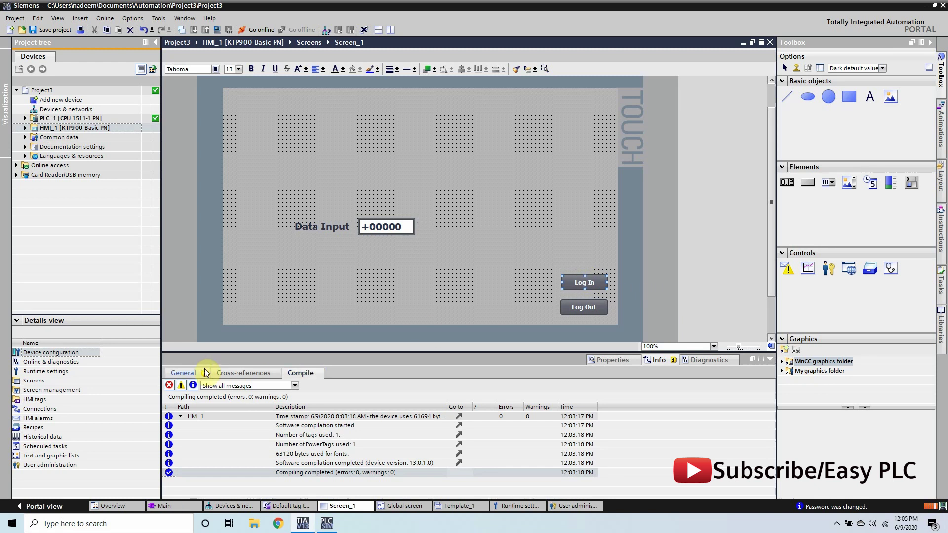
click(613, 360)
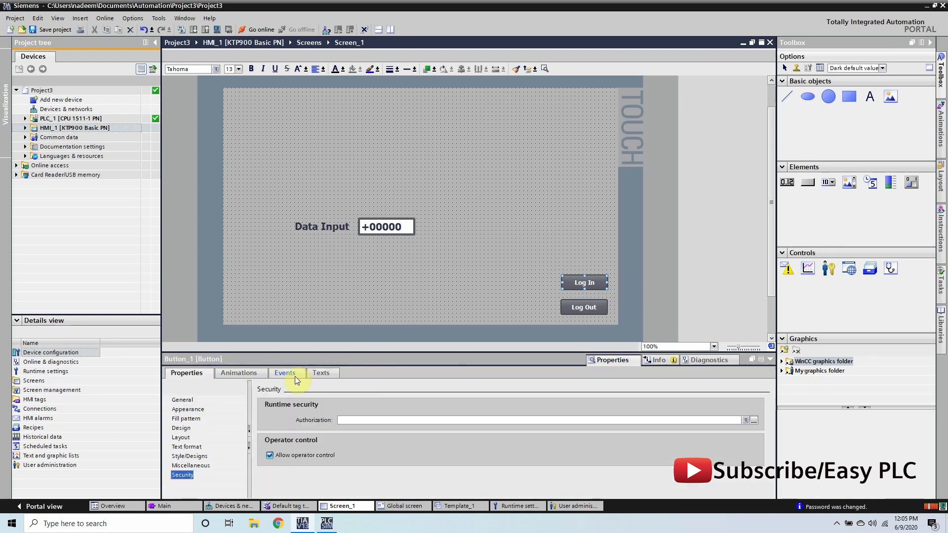
click(295, 376)
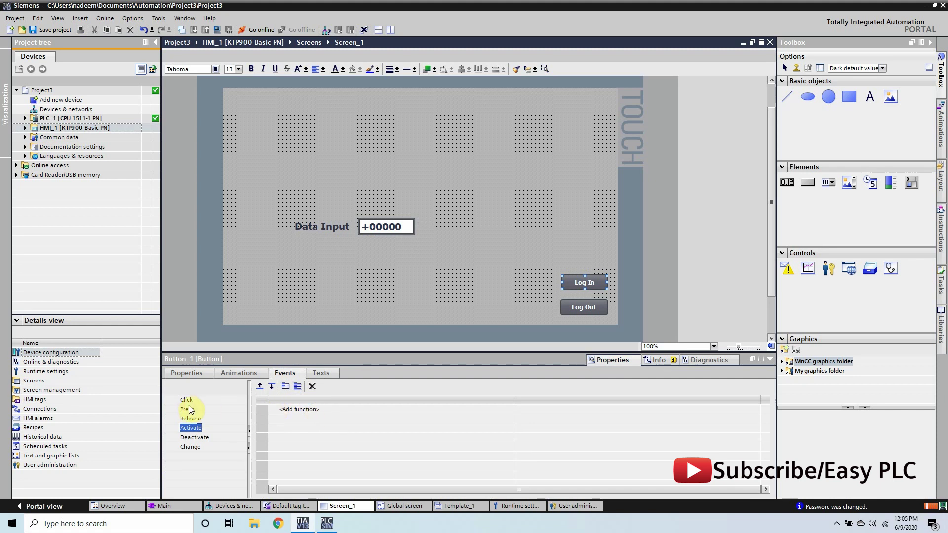
- Add the ShowLogonDialog user administration function to the Log In button's Click event
click(188, 401)
click(327, 408)
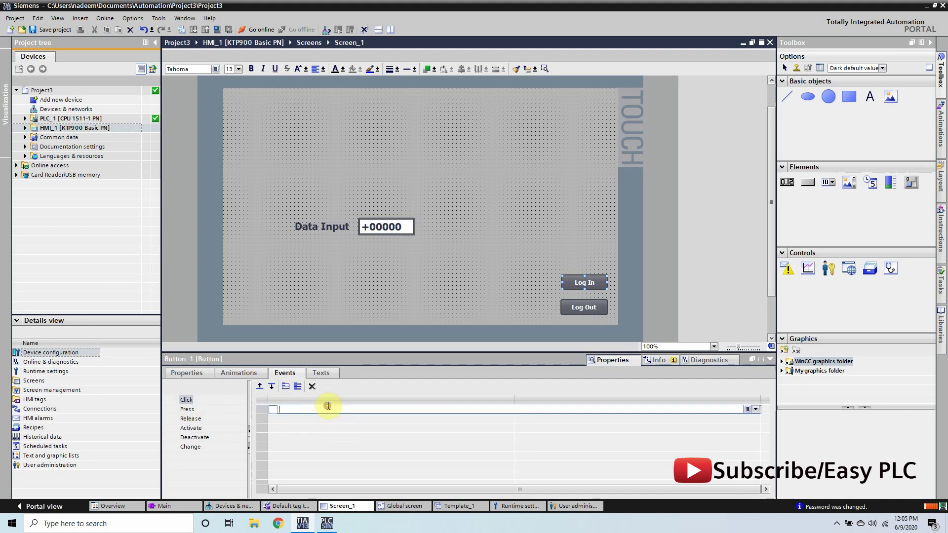
click(753, 409)
drag(755, 437, 762, 470)
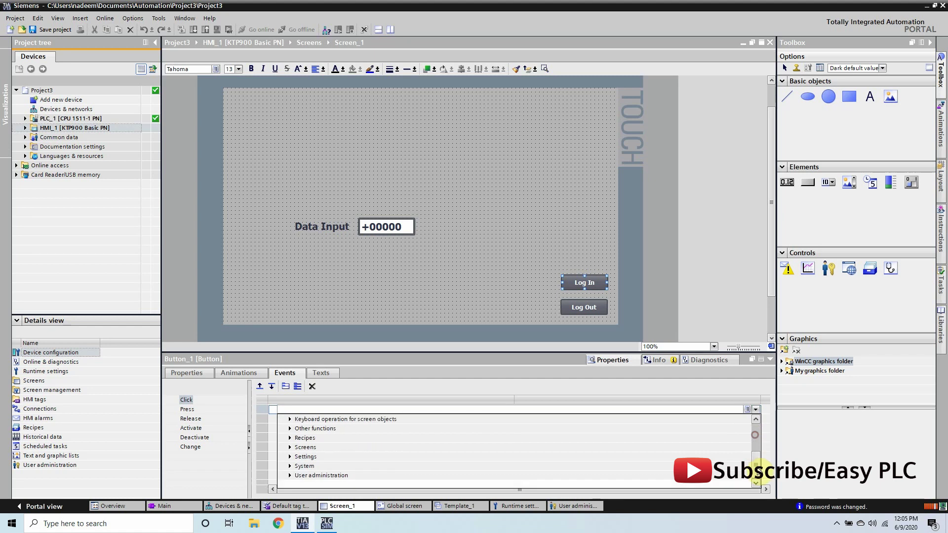
click(290, 474)
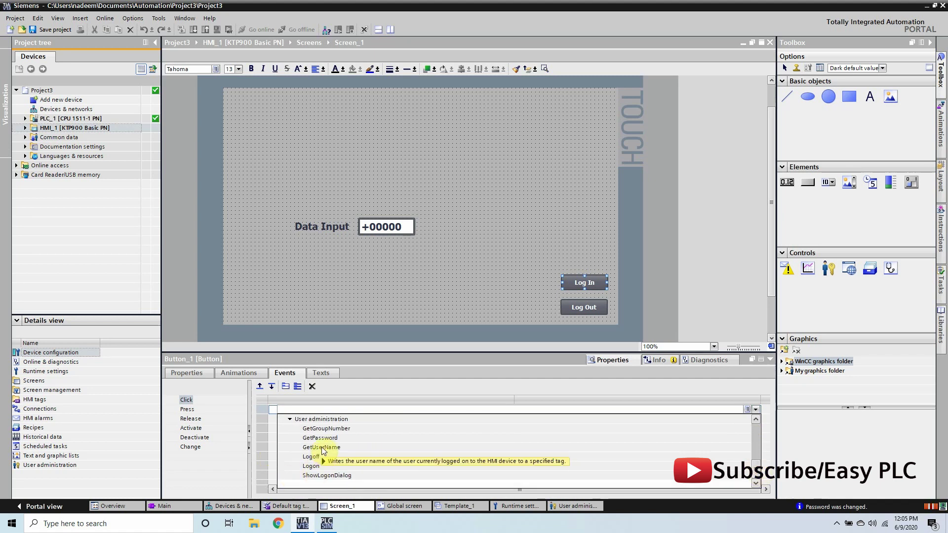
click(309, 476)
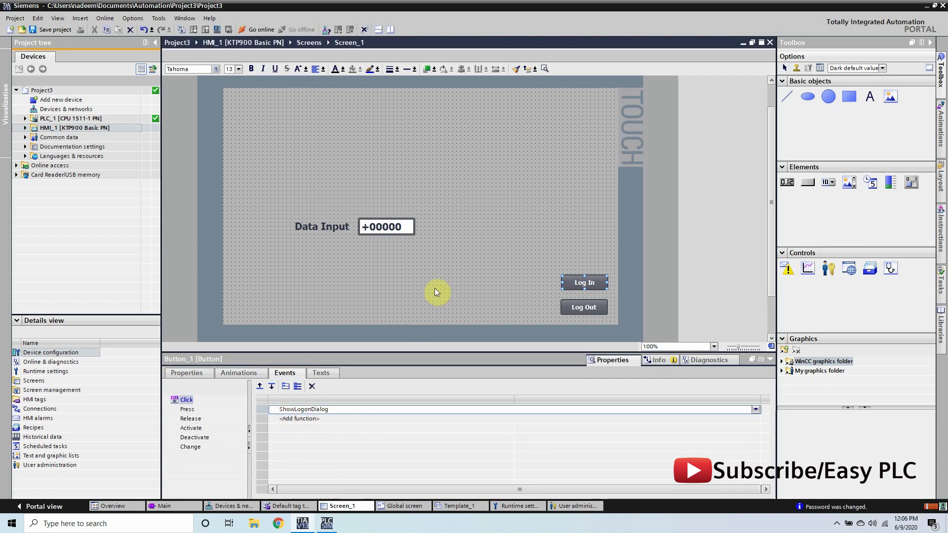
- Add the Logoff function to the Log Out button's Click event
click(587, 307)
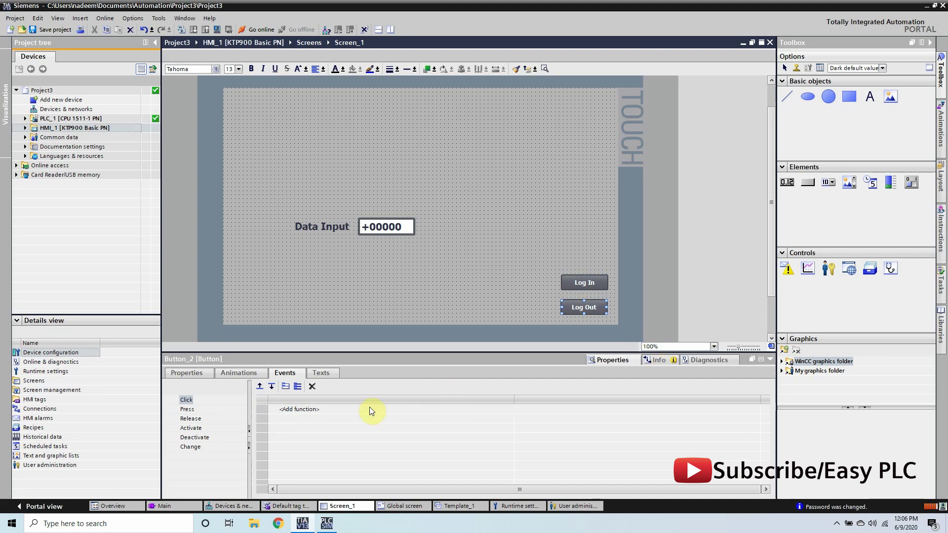
click(311, 409)
click(755, 410)
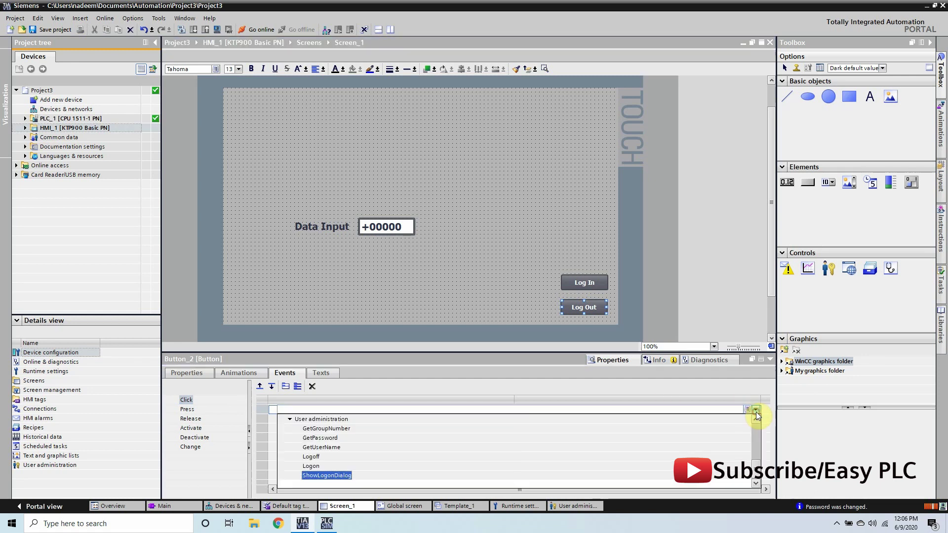
click(316, 458)
click(476, 284)
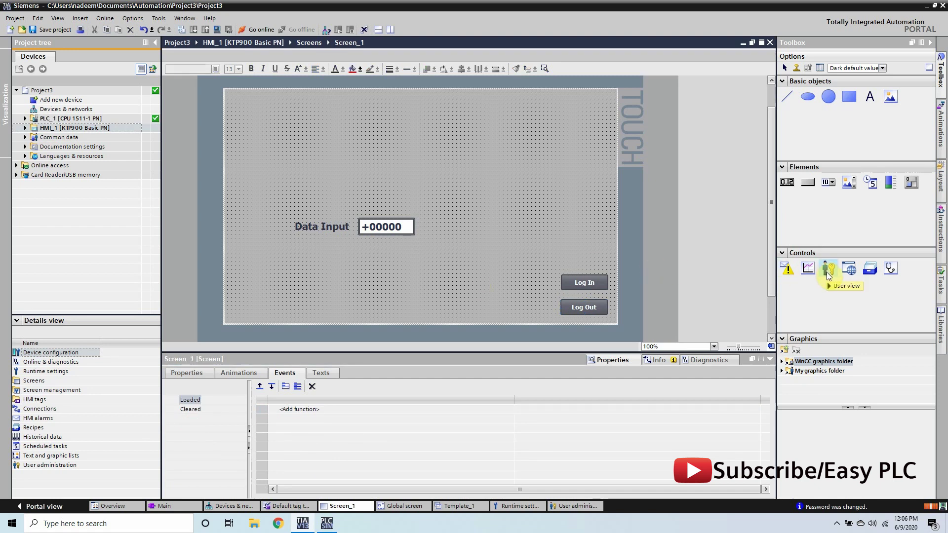
- Place a User view control on Screen_1, fitting it along the bottom up to the buttons
drag(828, 275, 402, 251)
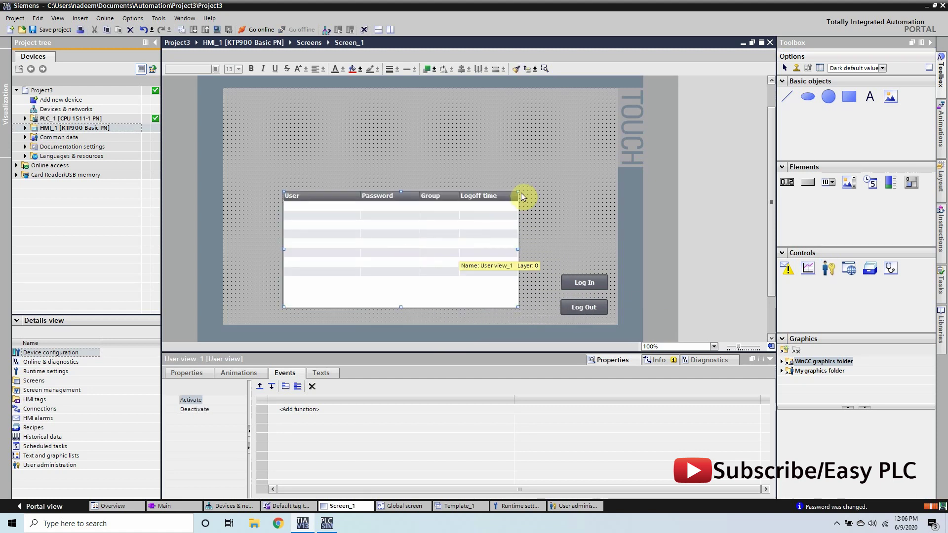
drag(518, 192, 501, 257)
drag(334, 262, 278, 281)
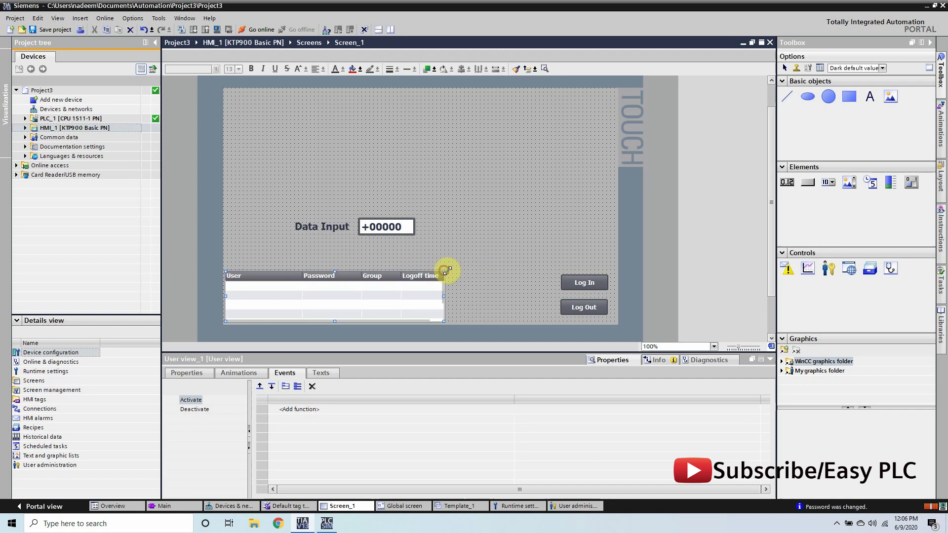
drag(444, 271, 554, 272)
click(567, 247)
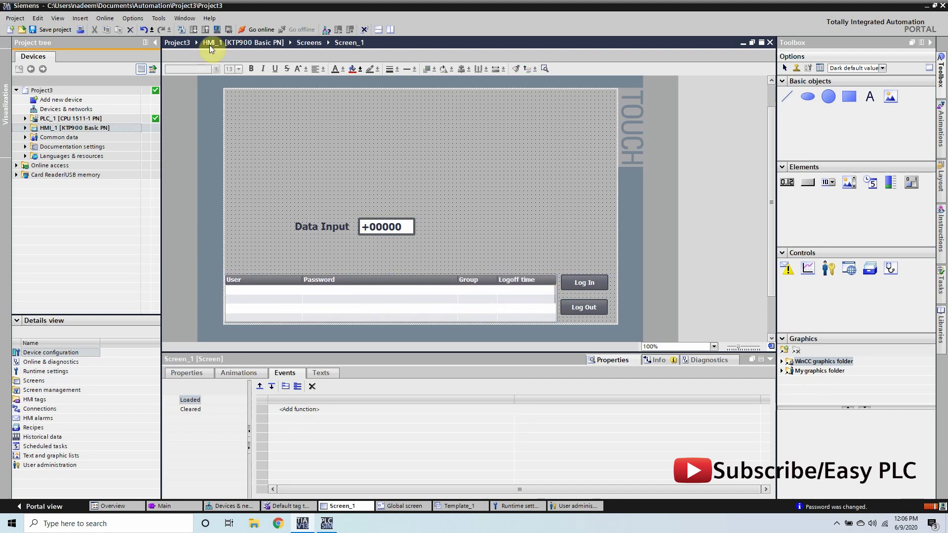
- Start the HMI runtime simulation and show it beside the Main [OB1] block
click(217, 31)
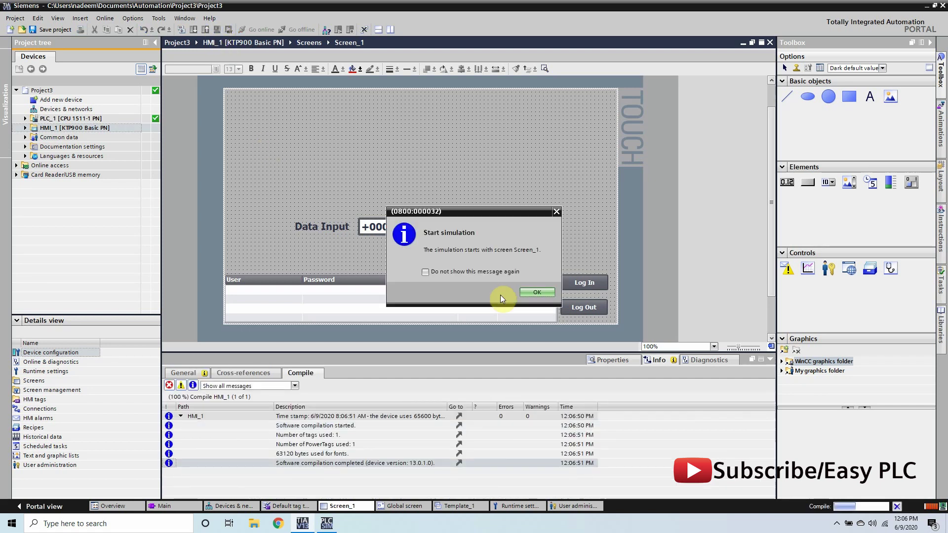
click(524, 293)
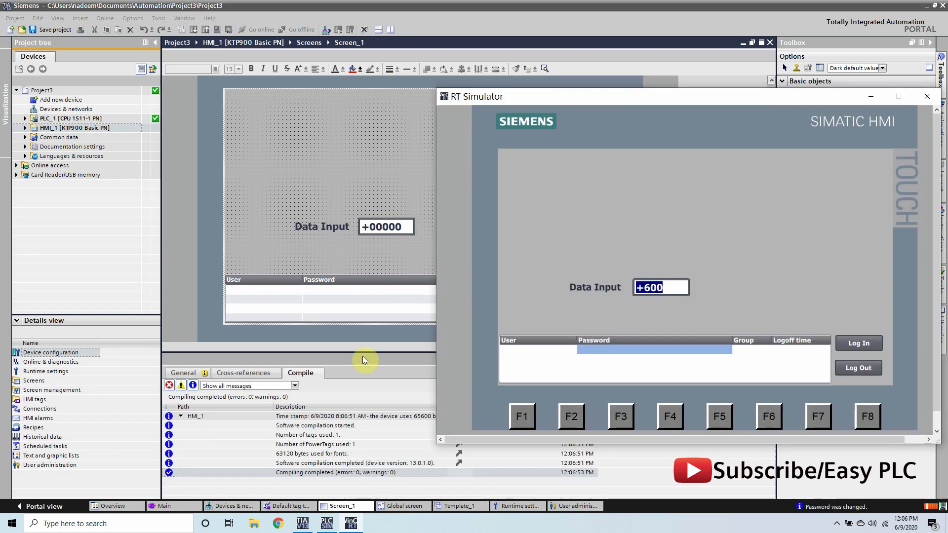
click(172, 505)
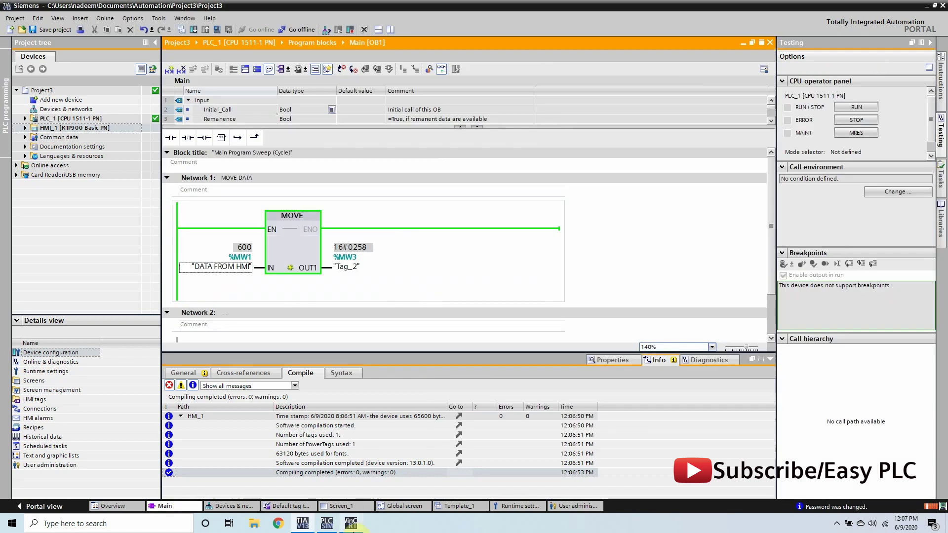
click(361, 526)
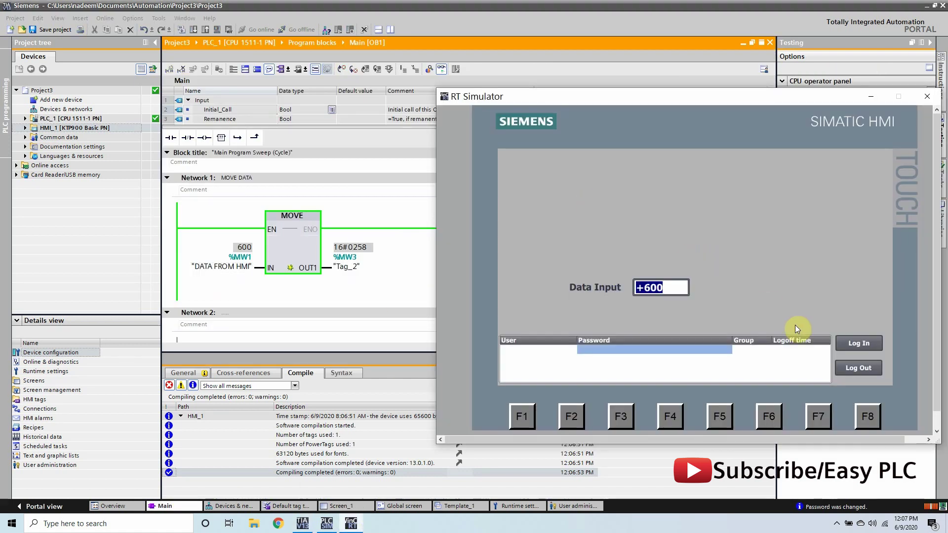
click(856, 369)
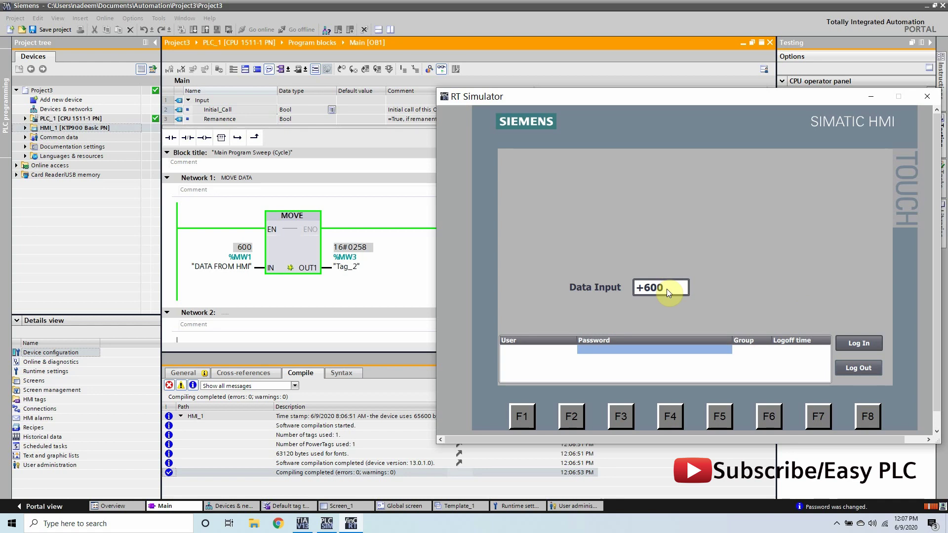
- Enter the user name admin in the simulator's login prompt
click(855, 343)
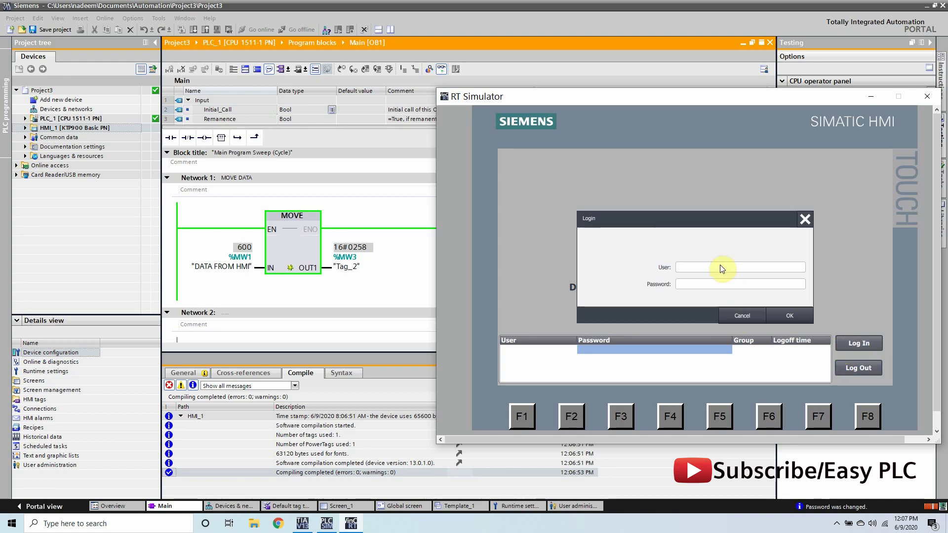
click(720, 267)
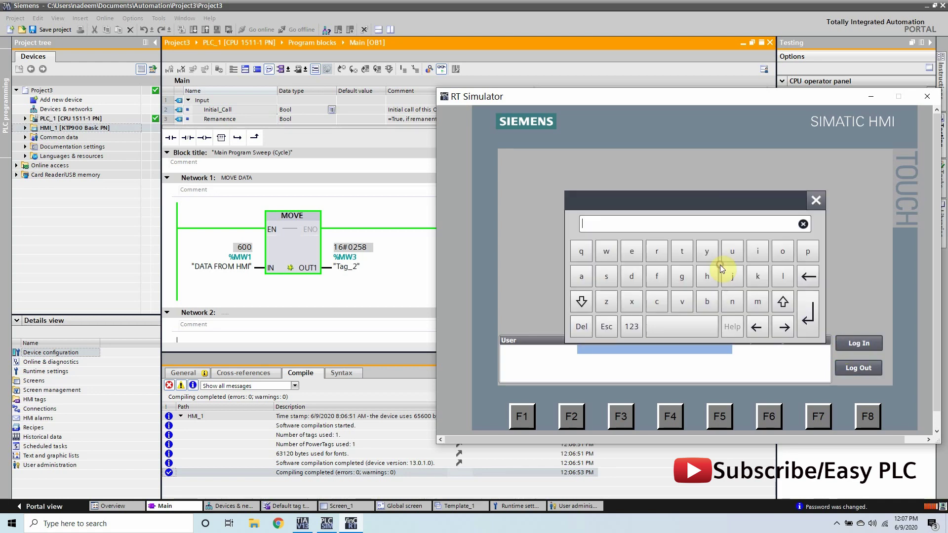
click(588, 276)
click(633, 275)
click(757, 301)
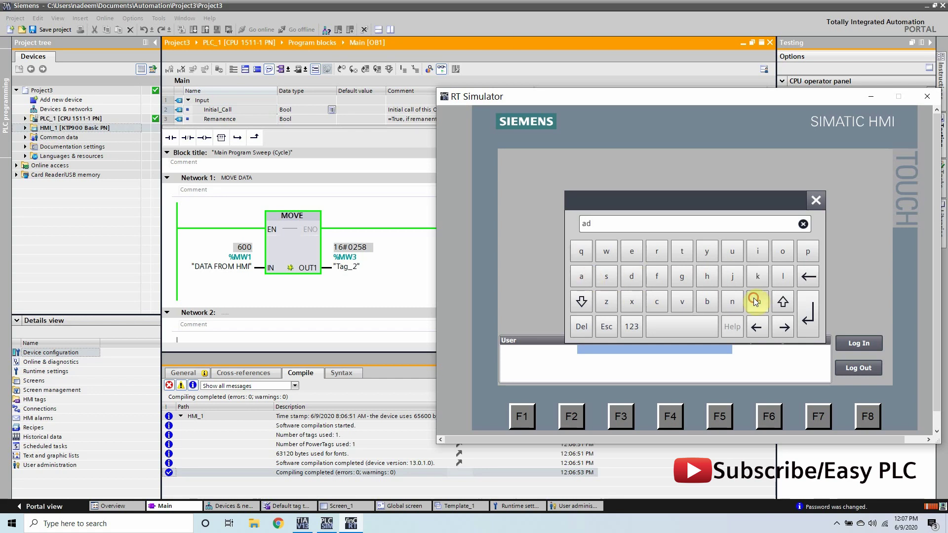
click(757, 251)
click(734, 300)
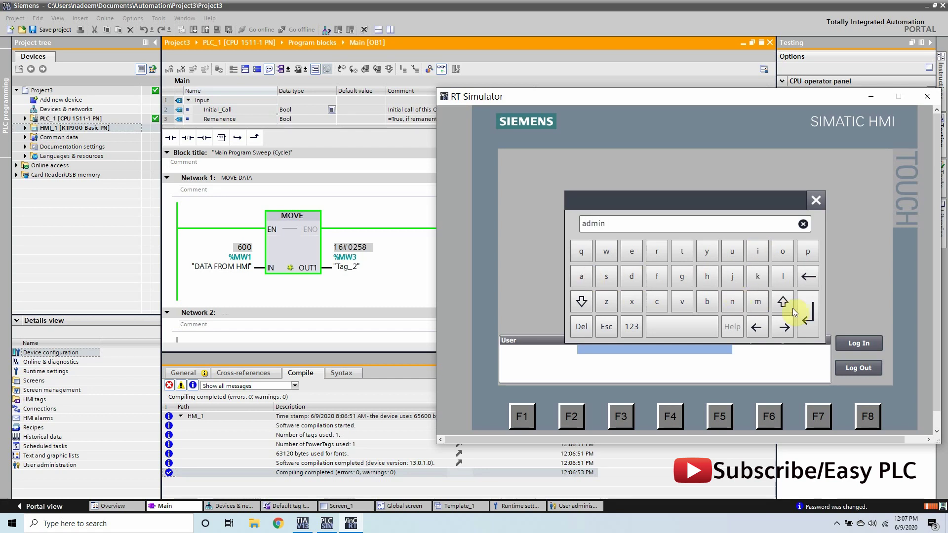
click(808, 313)
- Enter the admin account password and log in
click(719, 281)
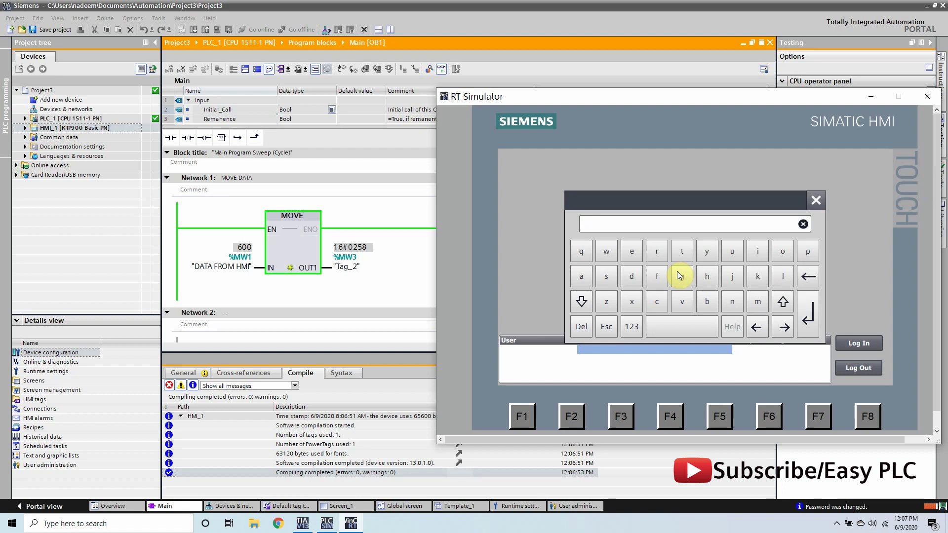
click(632, 325)
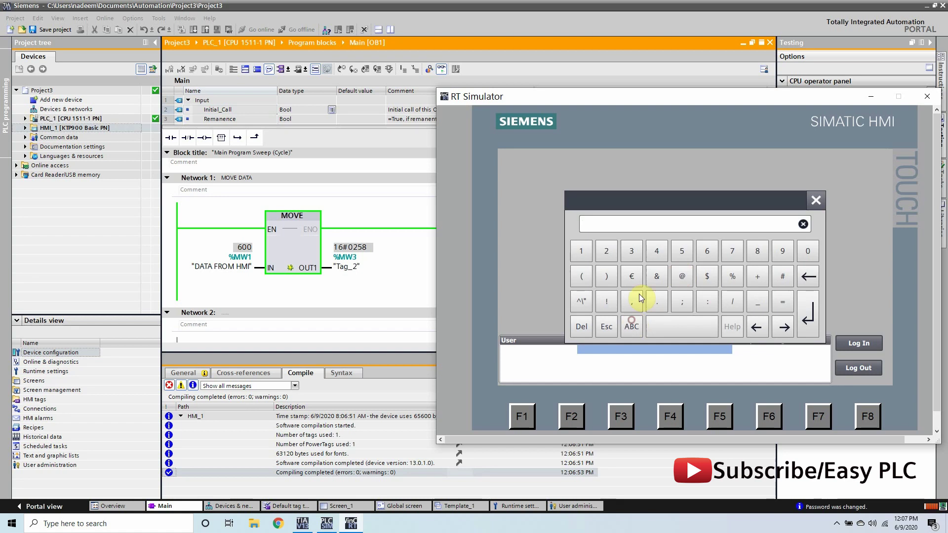
click(677, 255)
click(808, 314)
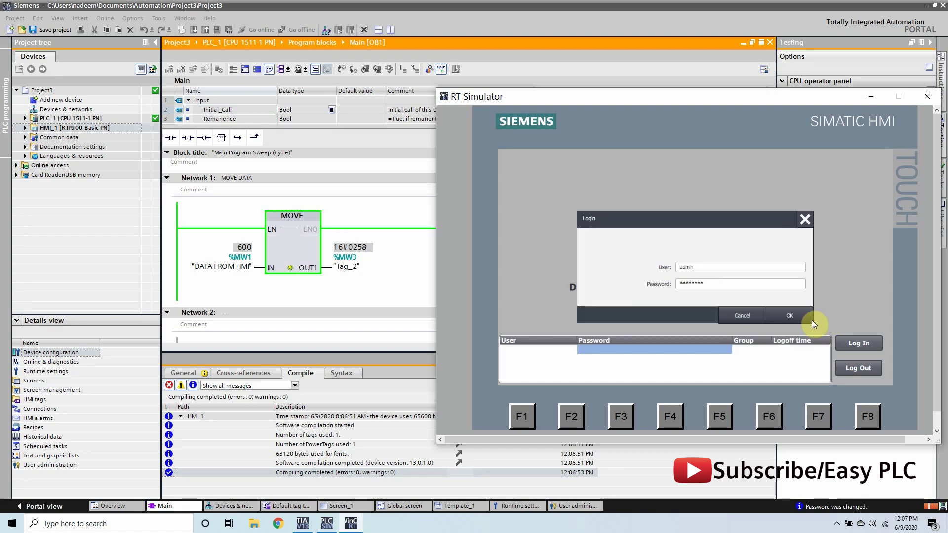
click(790, 315)
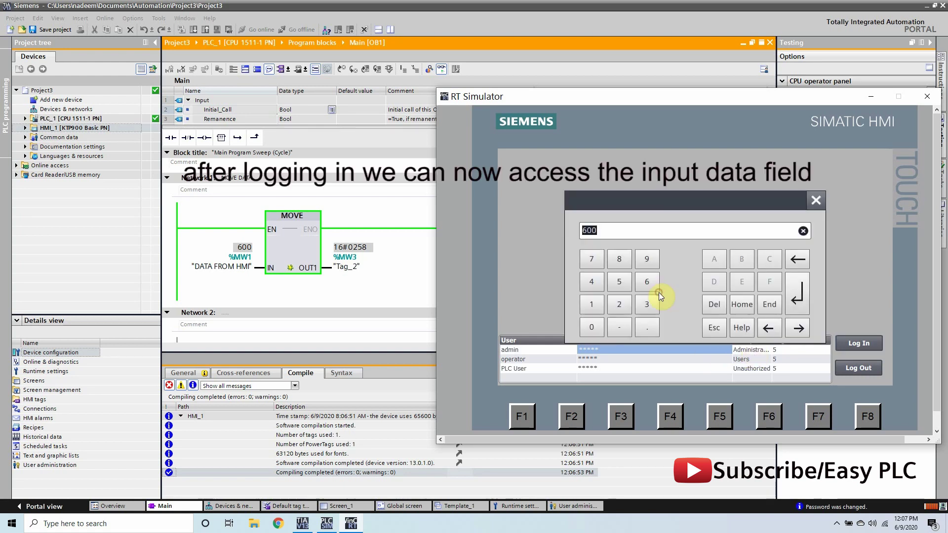
- Set the Data Input value to 500
click(619, 282)
click(594, 322)
click(595, 322)
click(787, 289)
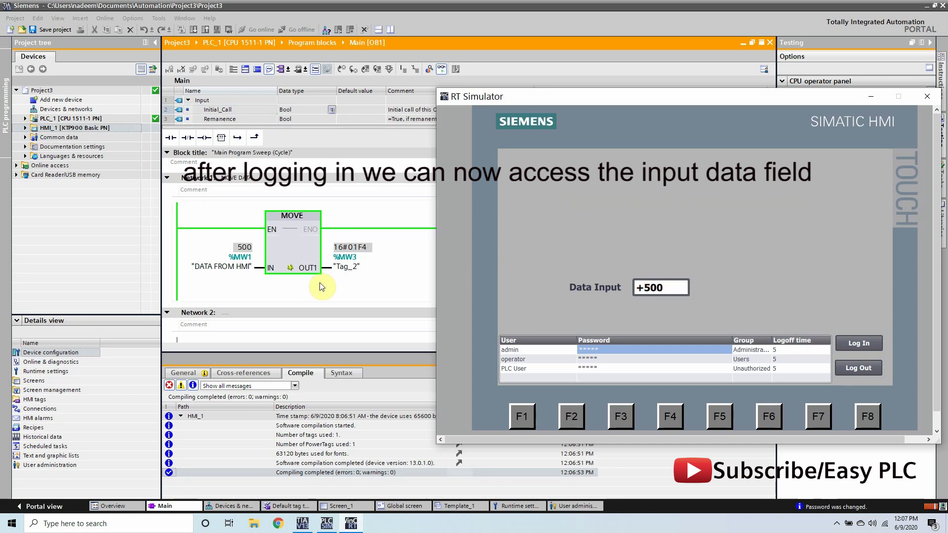
- Log out admin and confirm editing Data Input now raises a login prompt, cancelling it
click(875, 371)
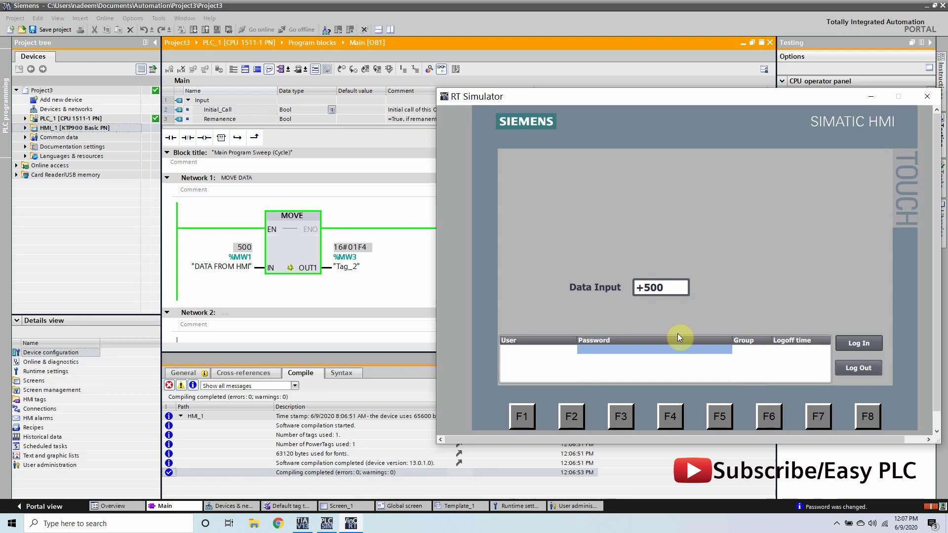
click(658, 288)
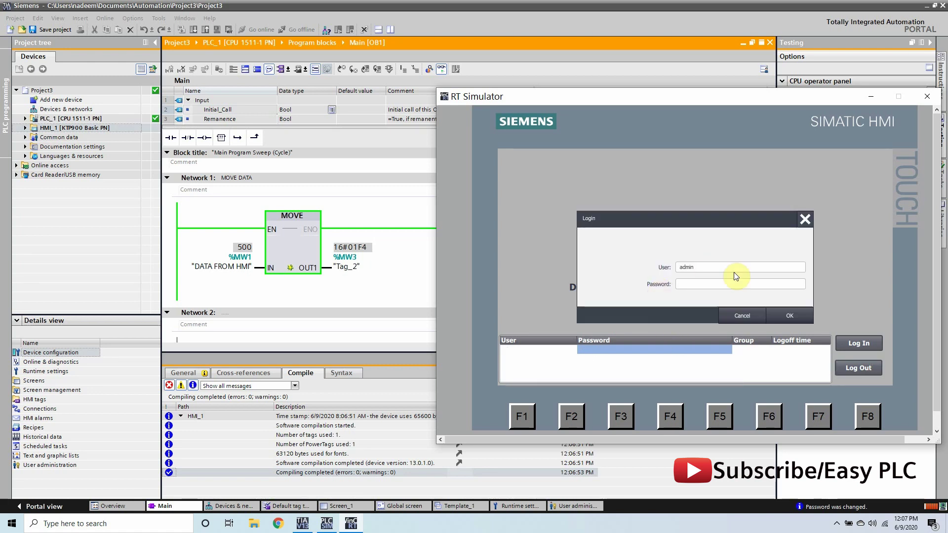
click(783, 315)
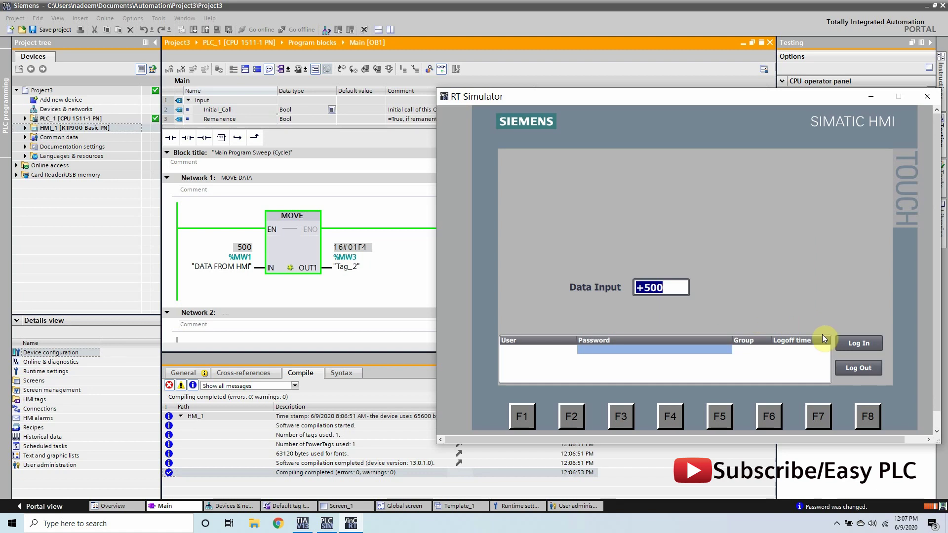
click(660, 289)
click(755, 317)
- Open the login prompt and replace the user name with operator
click(866, 339)
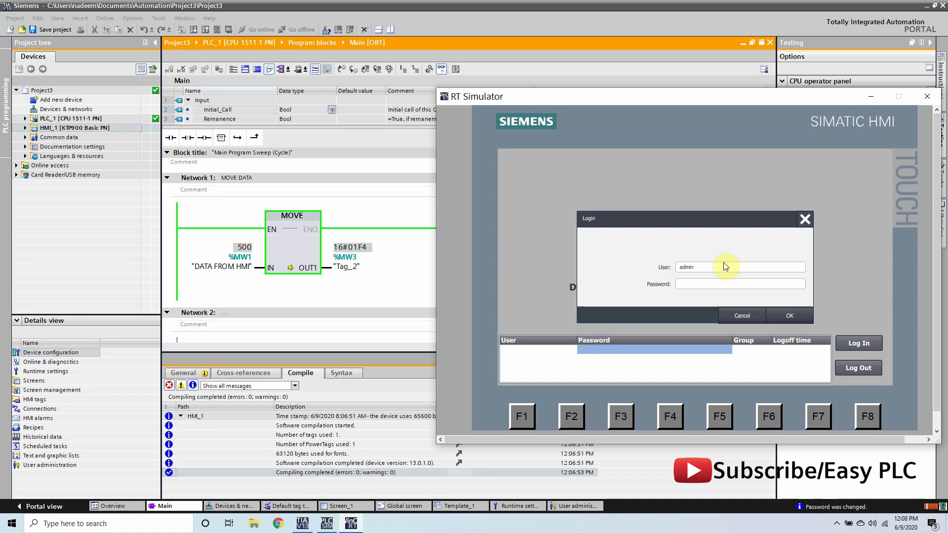
click(710, 285)
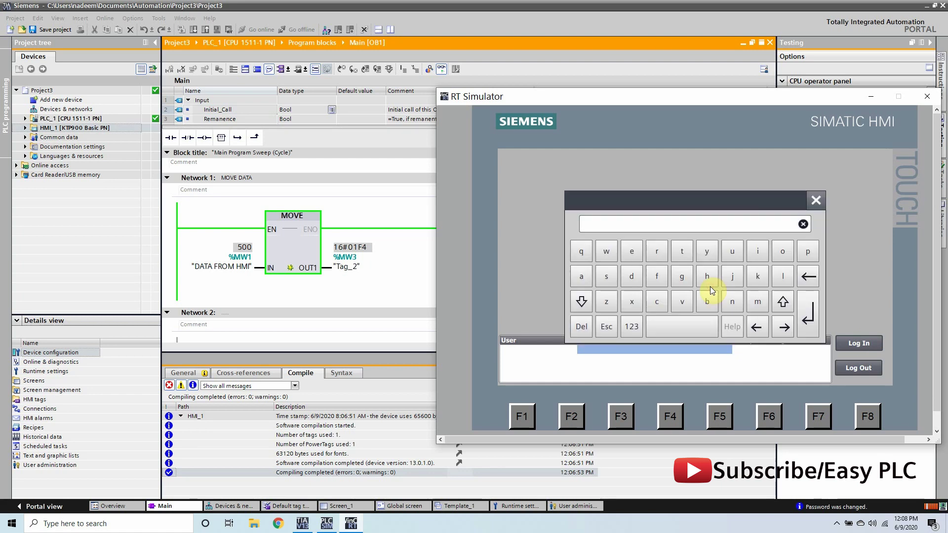
click(817, 199)
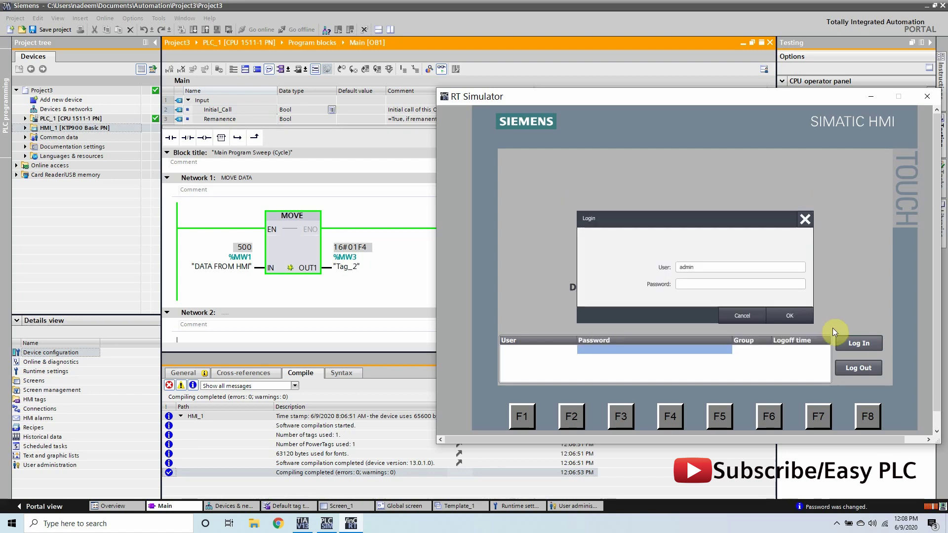
click(710, 271)
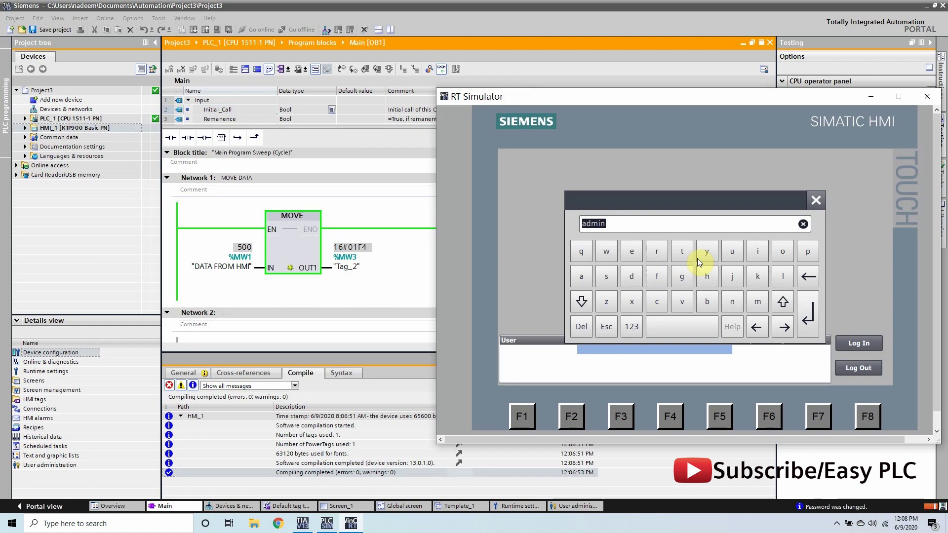
click(781, 251)
click(631, 252)
click(657, 251)
click(581, 276)
click(684, 254)
click(782, 252)
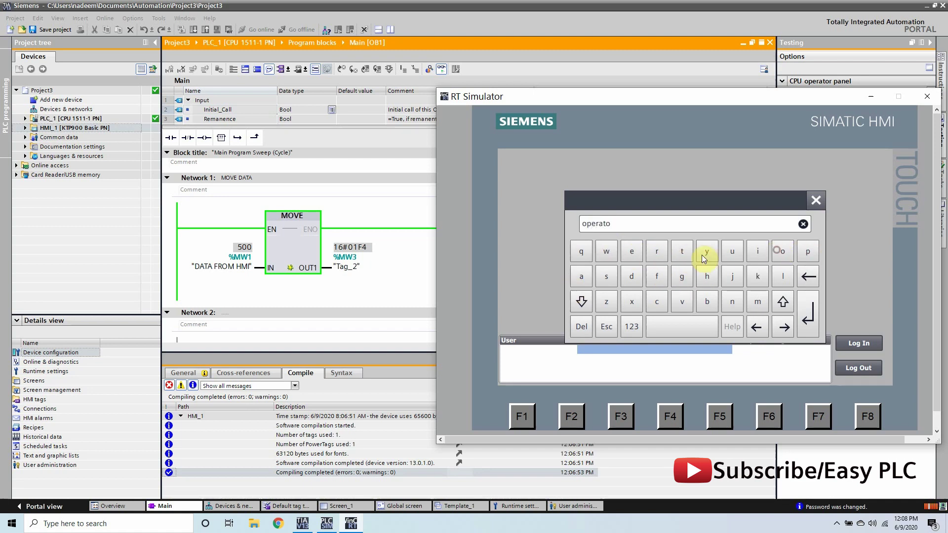
click(656, 252)
click(800, 303)
- Enter the operator account password and log in
click(732, 288)
click(631, 326)
click(595, 254)
click(606, 251)
click(626, 253)
click(656, 251)
click(681, 251)
click(807, 314)
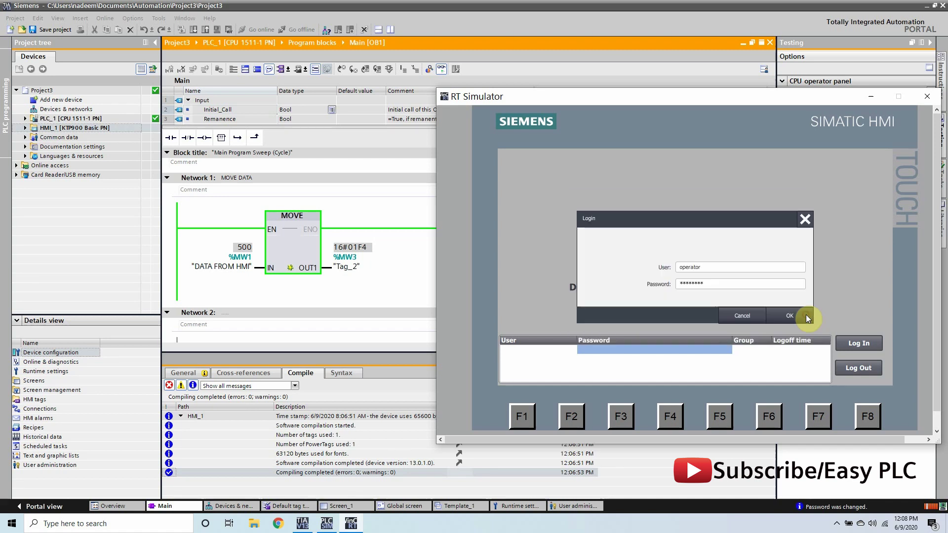
click(780, 315)
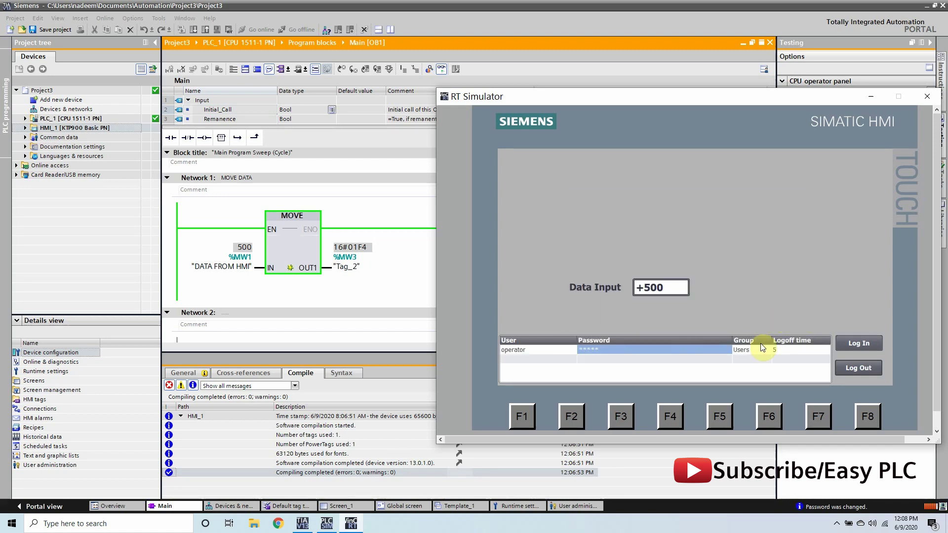
- Set the Data Input value to 6
click(655, 288)
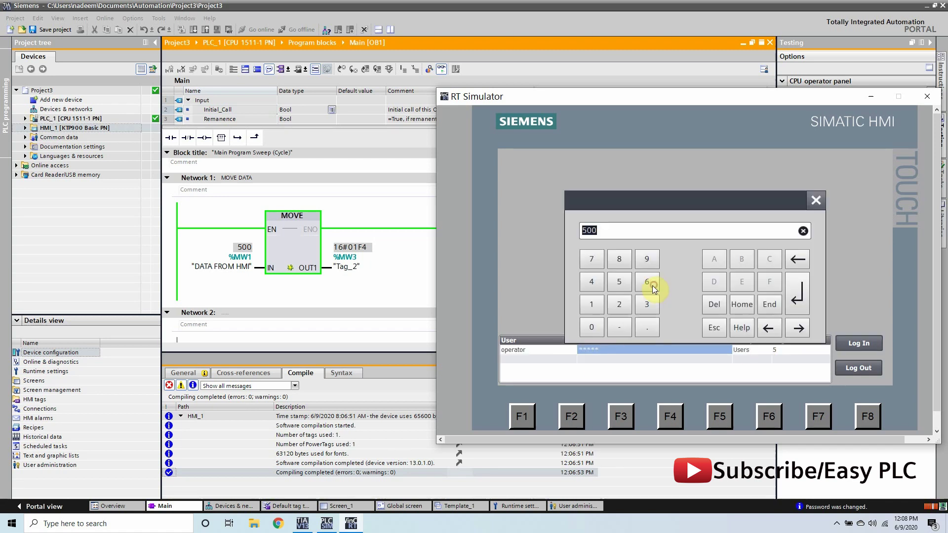
click(646, 283)
click(794, 312)
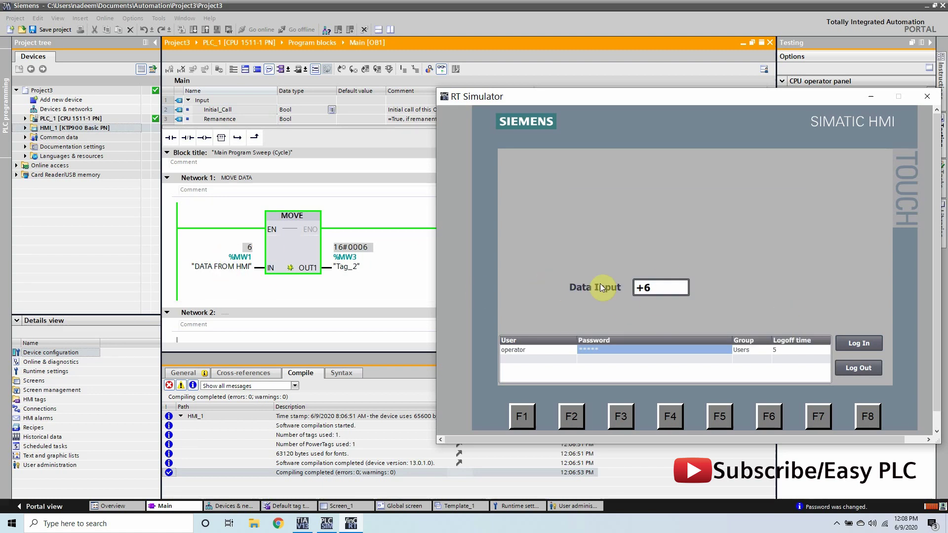
- Log out operator and cancel the login prompt that editing Data Input now triggers
click(856, 372)
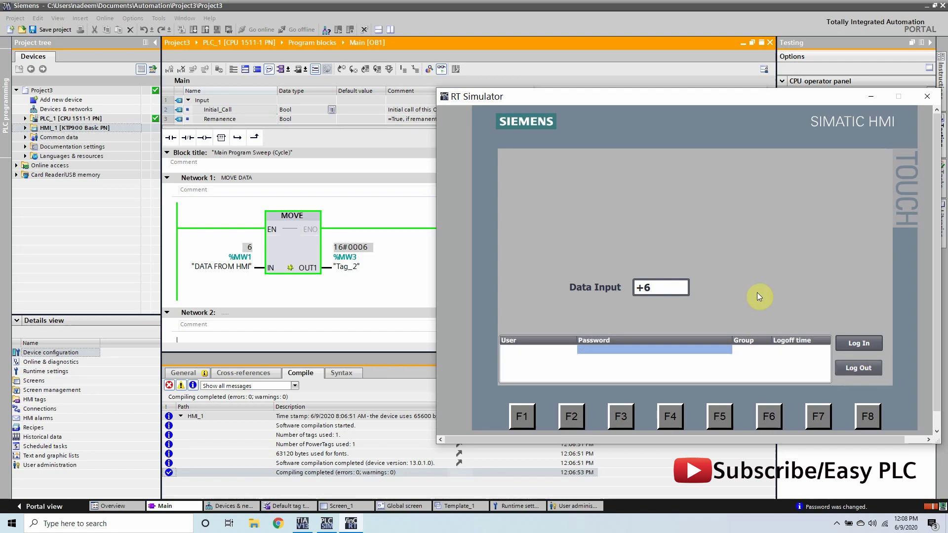
click(649, 289)
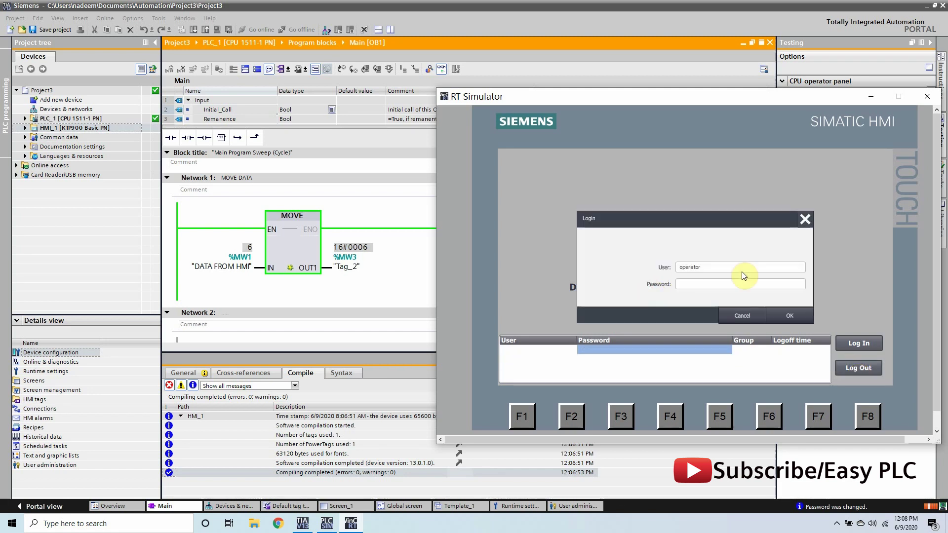
click(749, 317)
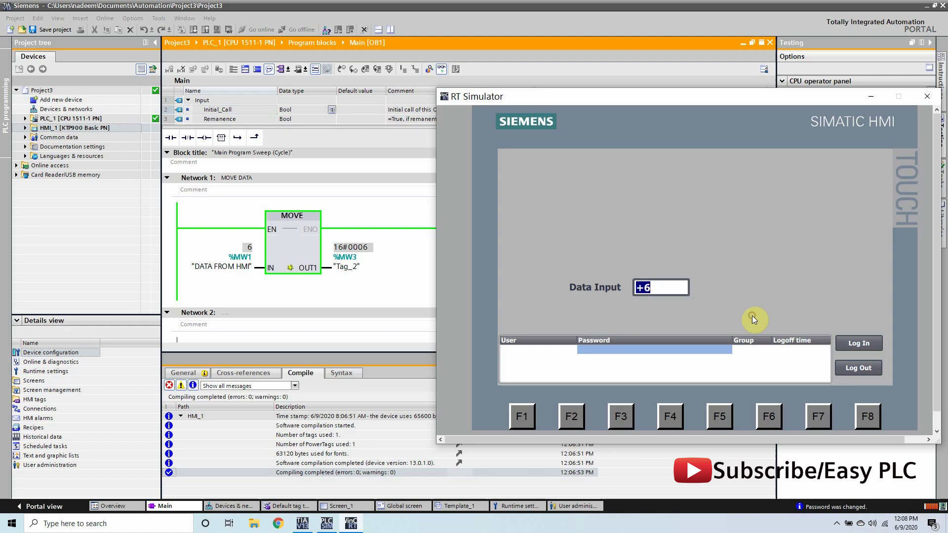